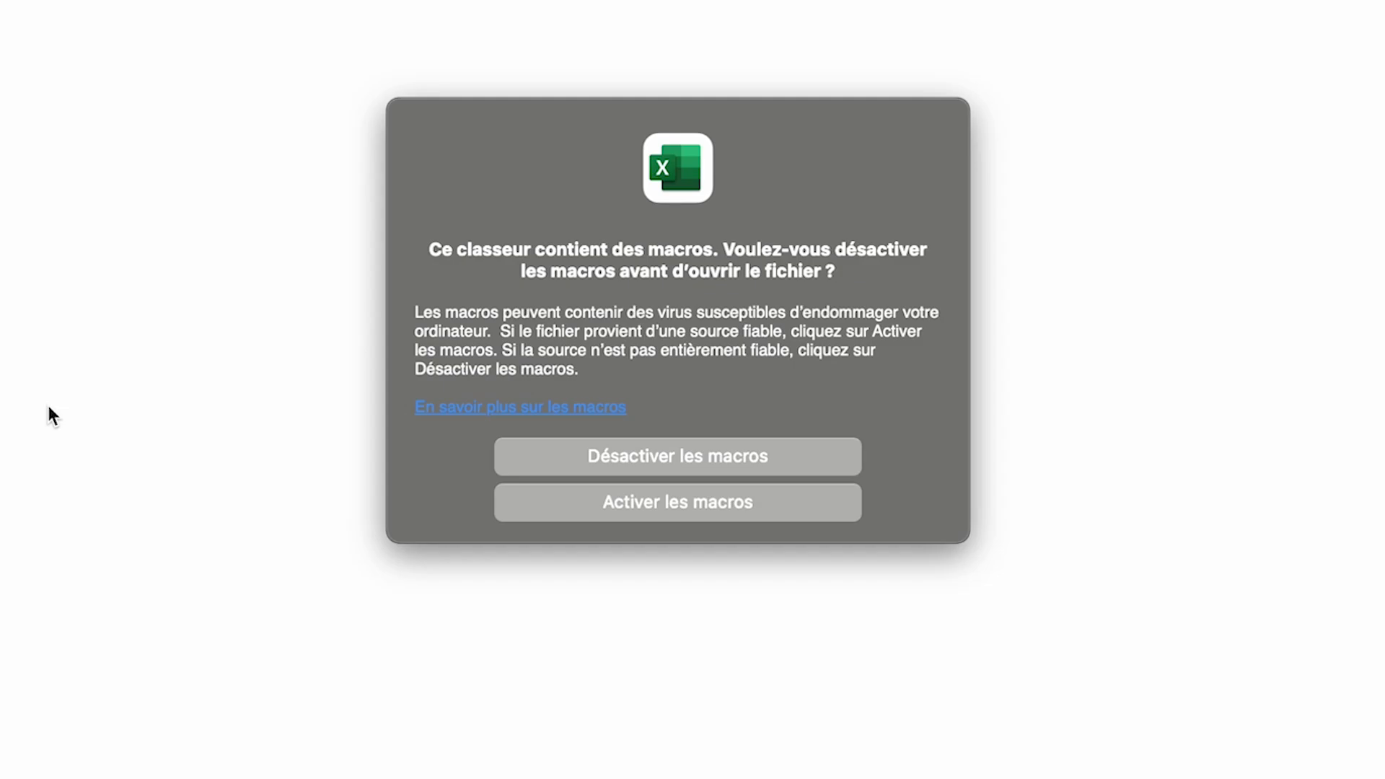
Step: Open the financial statements workbook with its macros enabled and go to the Export XML sheet's instructions
click(721, 500)
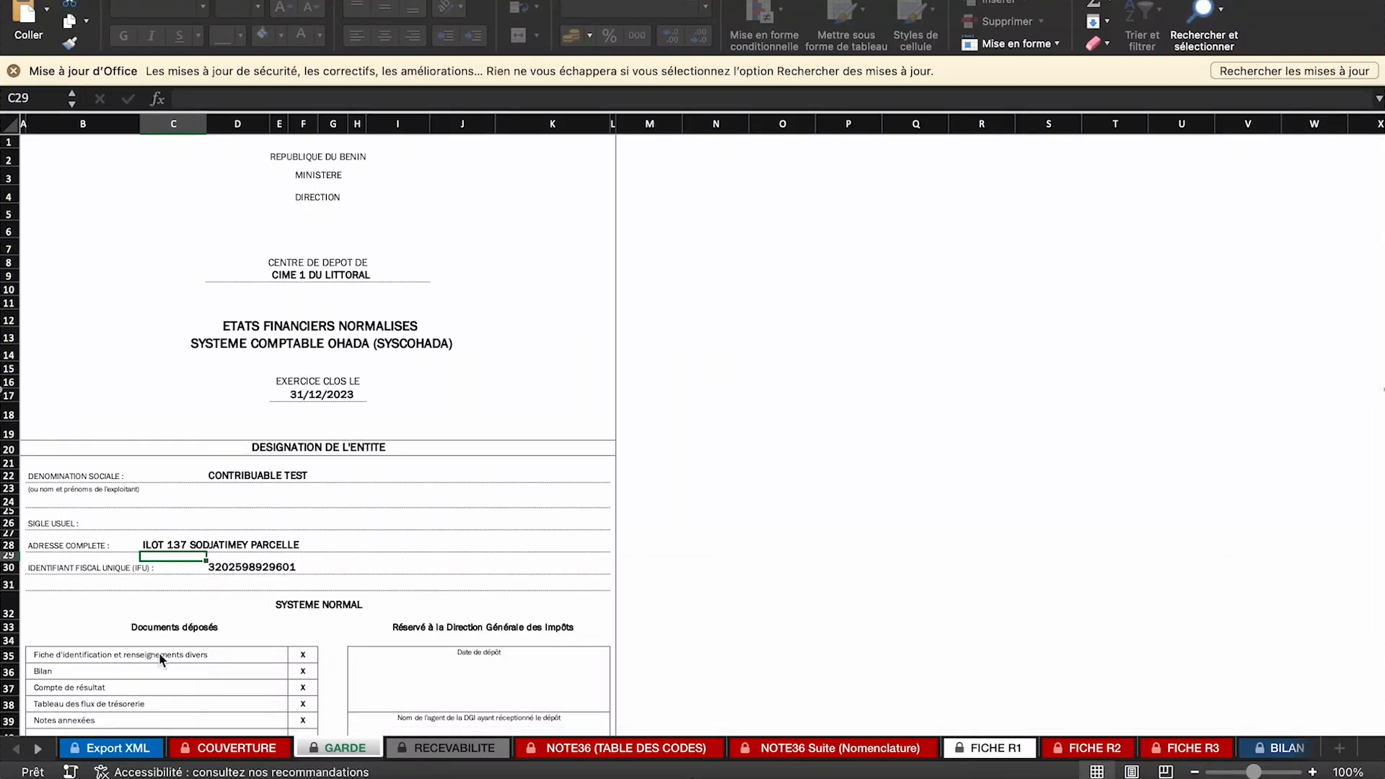
click(103, 748)
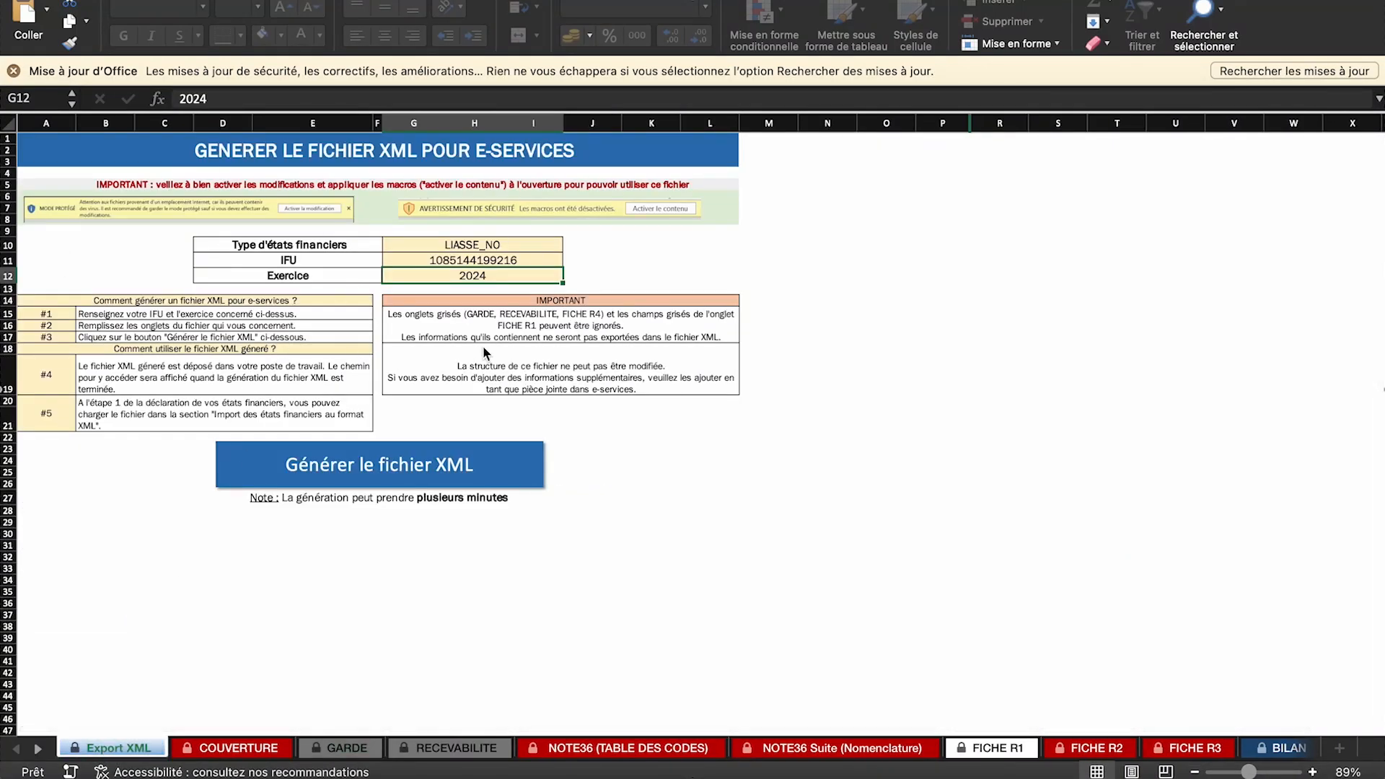
click(183, 330)
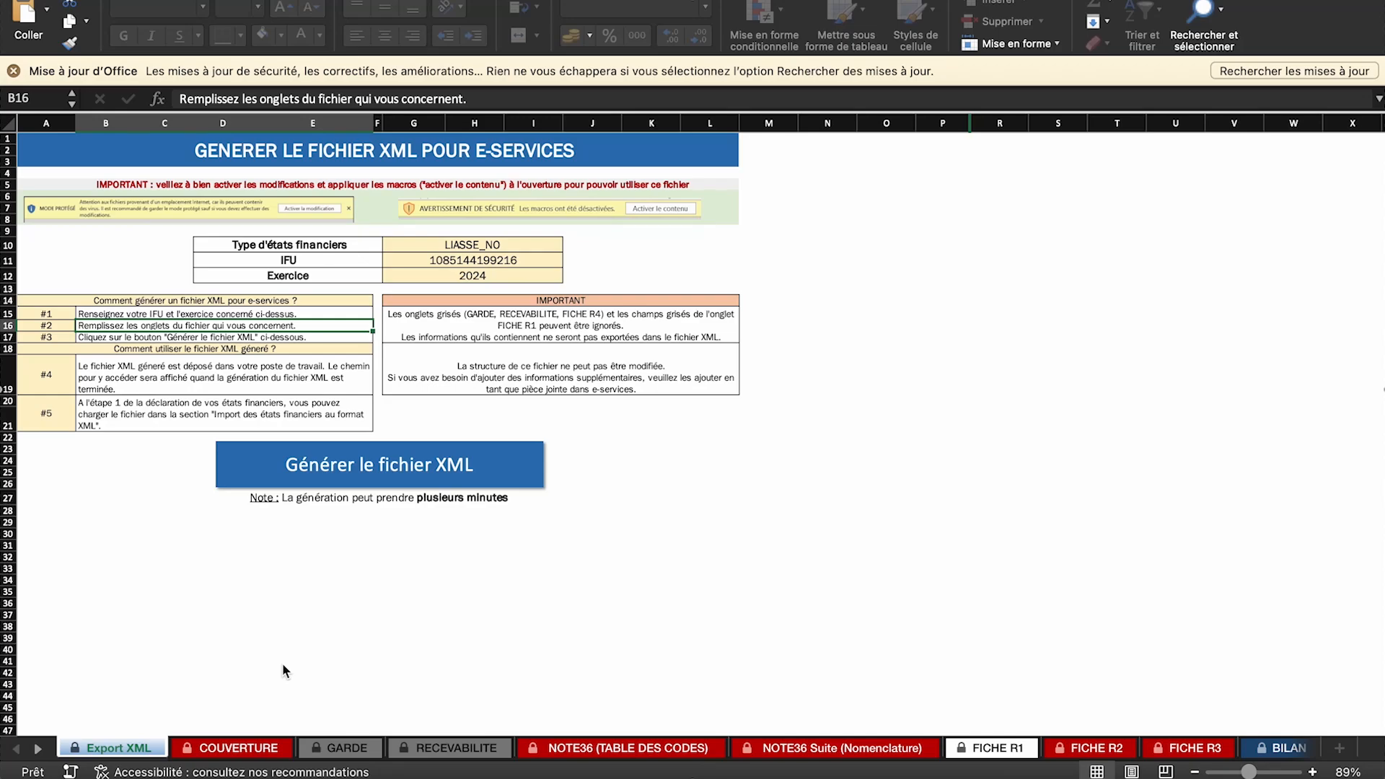
Step: Browse the workbook's sheets and look at the COUVERTURE and GARDE sheets
click(37, 751)
click(39, 754)
click(39, 753)
click(39, 753)
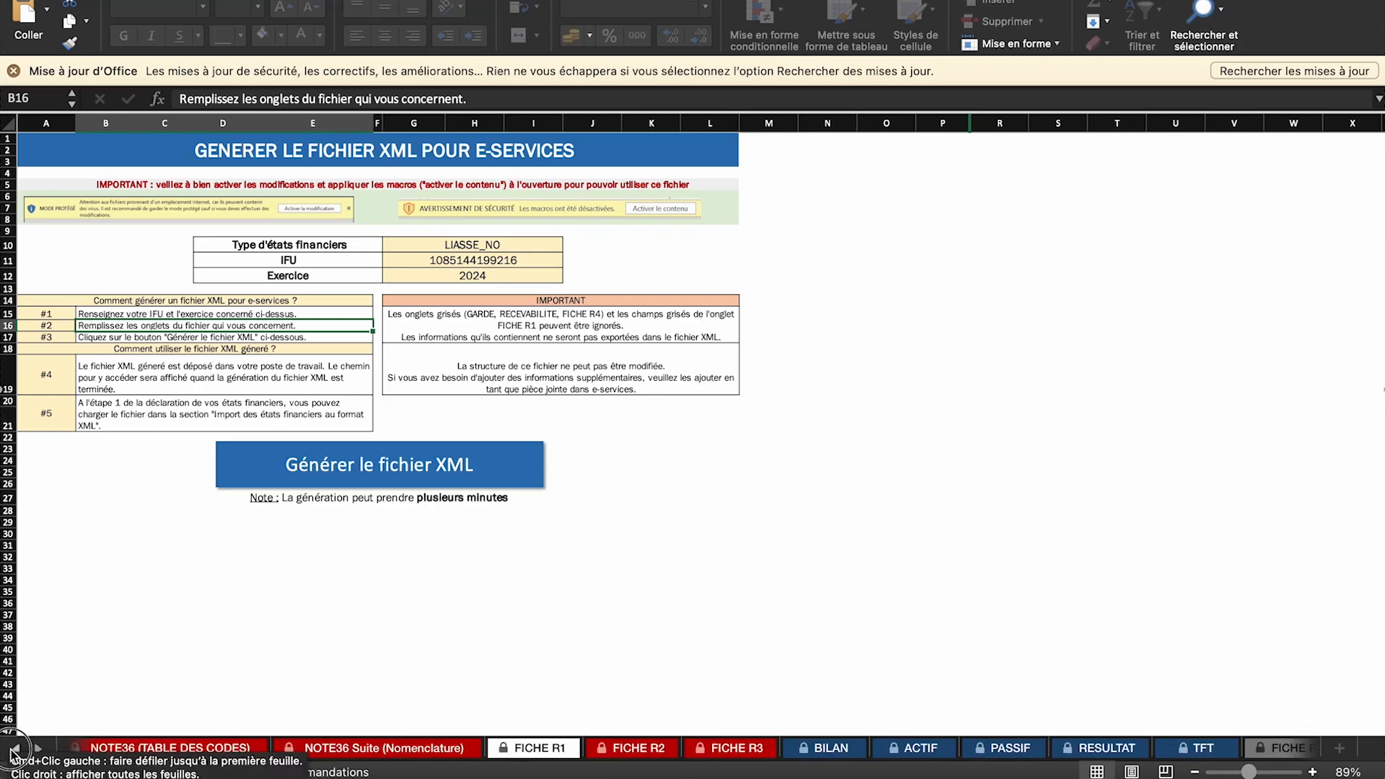
click(15, 751)
click(14, 751)
click(15, 751)
click(15, 751)
click(216, 750)
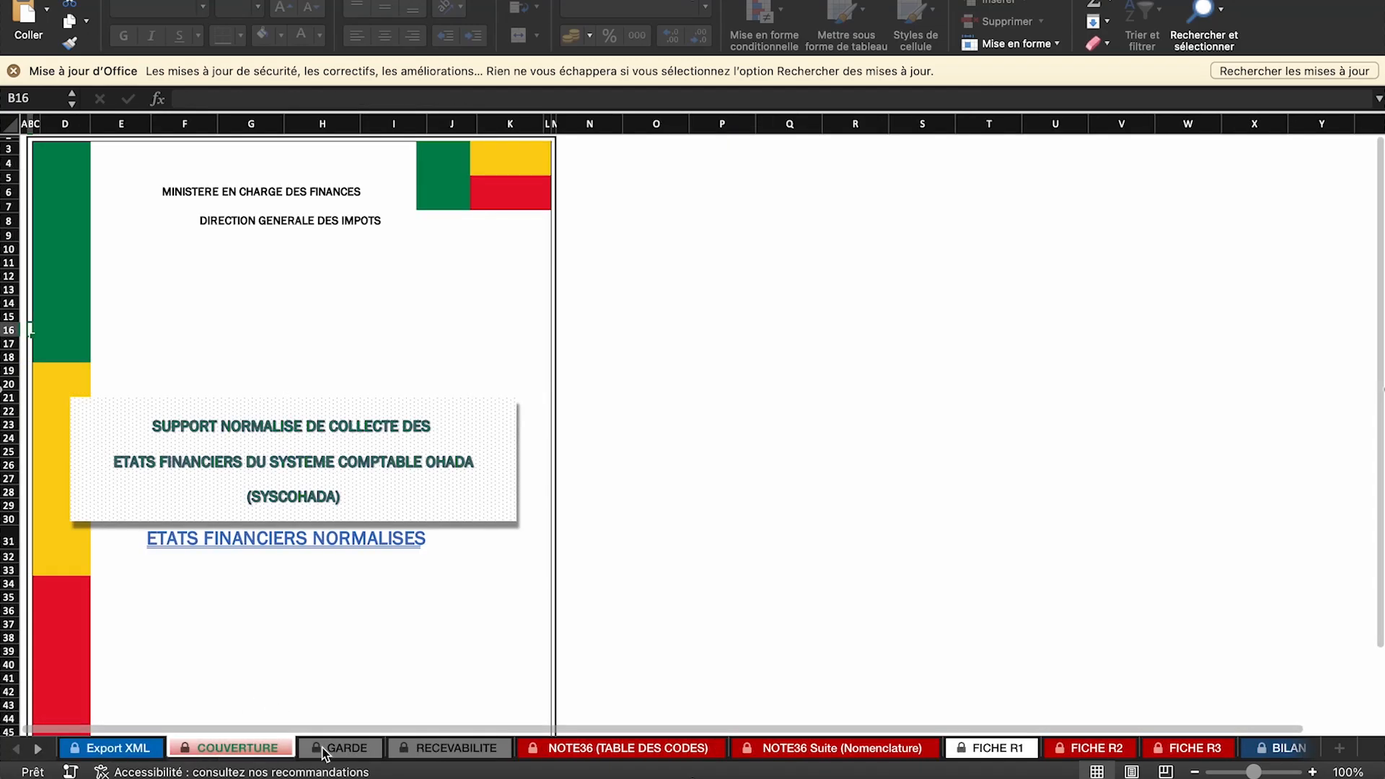
click(345, 750)
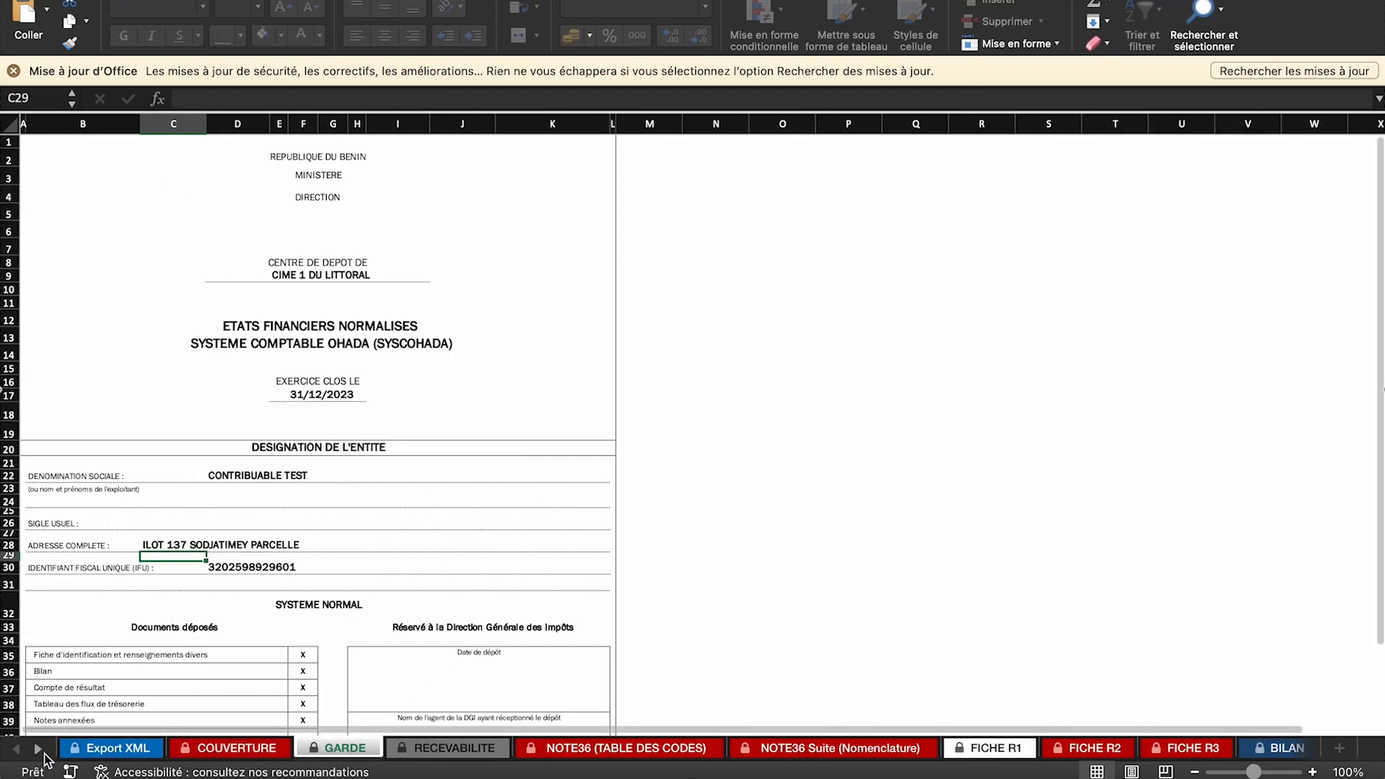
Step: Review the figures on the BILAN sheet and throughout the RESULTAT sheet
click(39, 752)
click(39, 752)
click(39, 752)
click(39, 752)
click(39, 752)
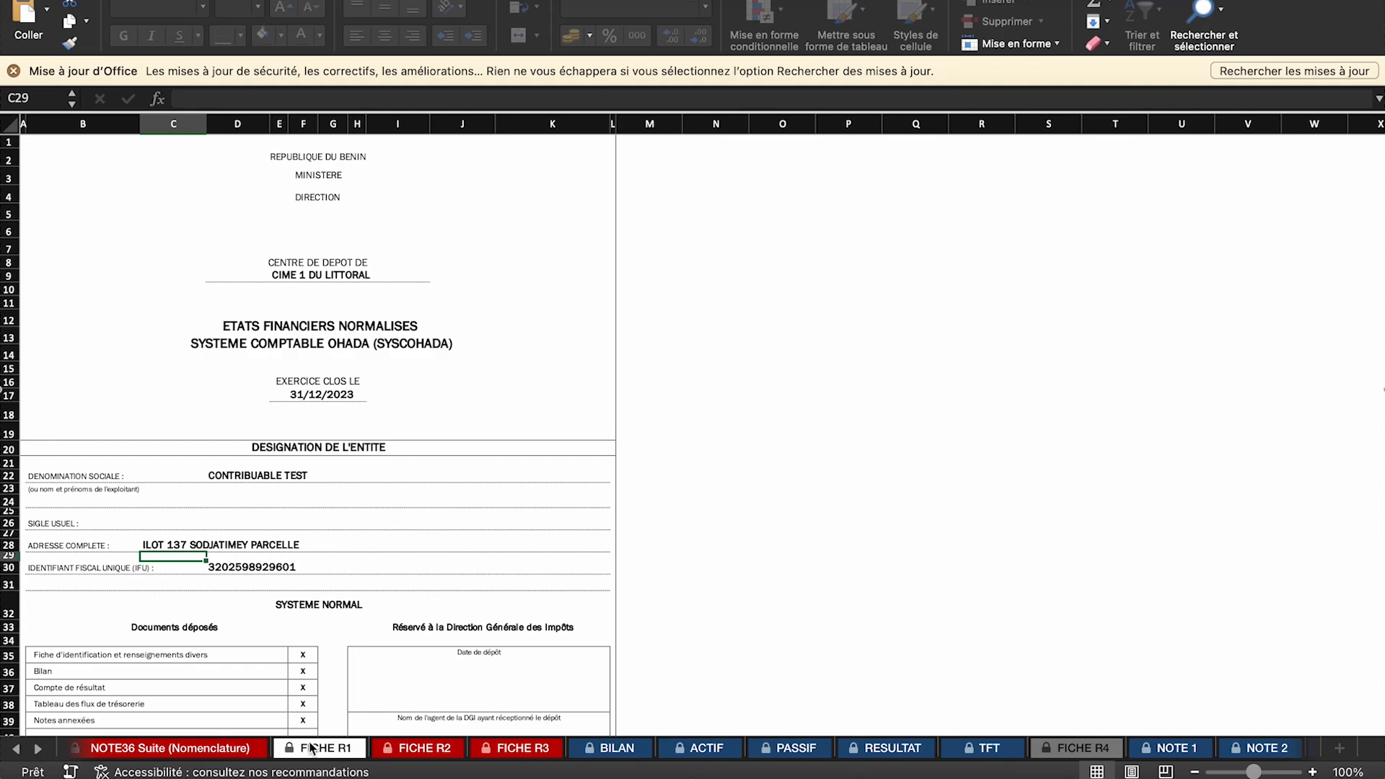
click(615, 748)
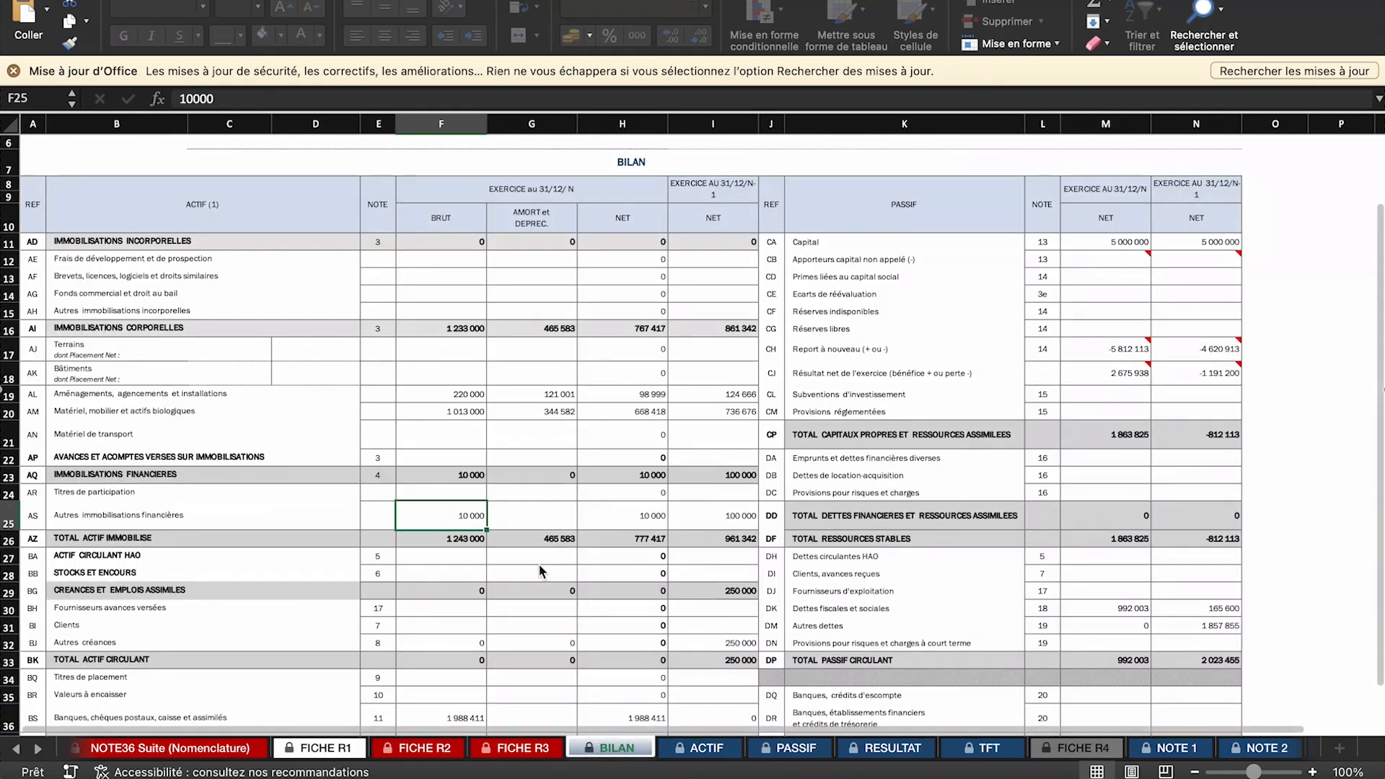
click(870, 751)
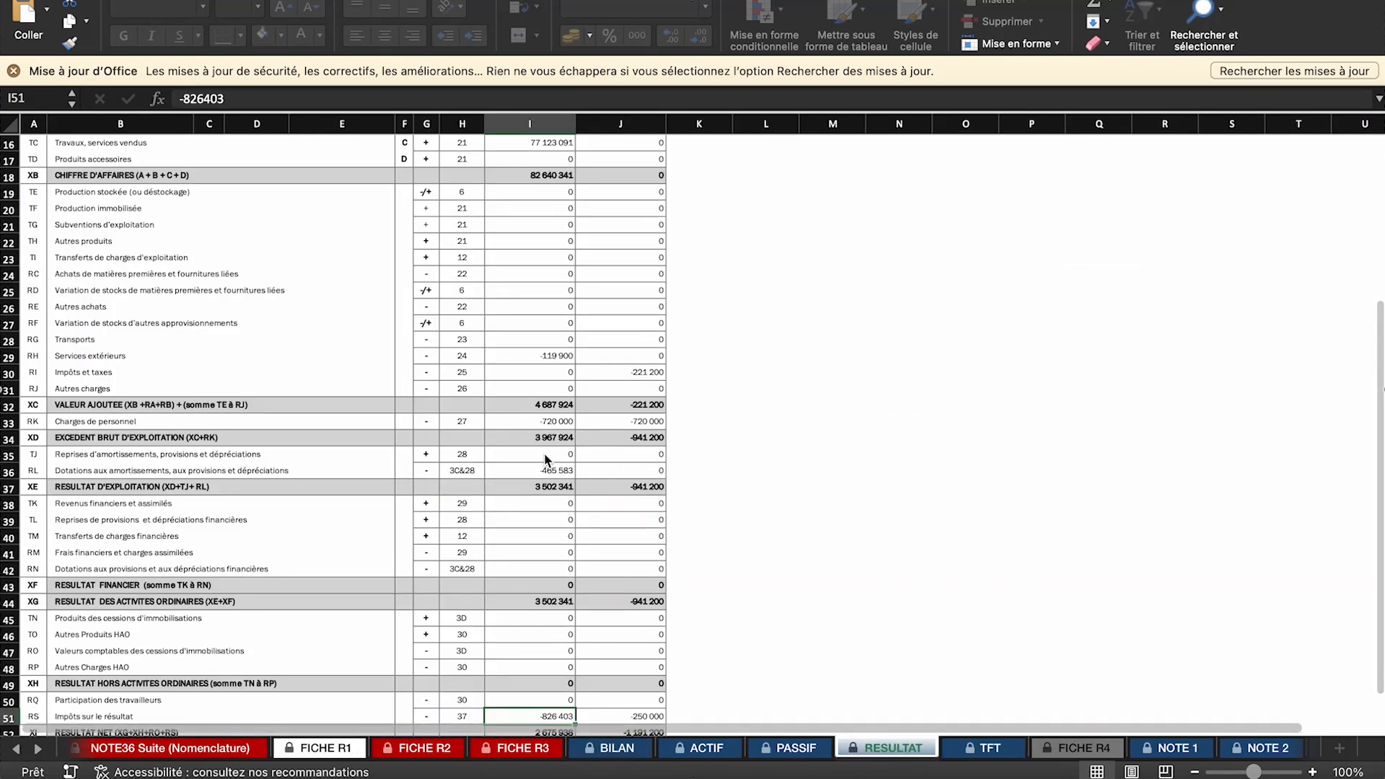
scroll(546, 460, up, 8)
scroll(546, 460, down, 6)
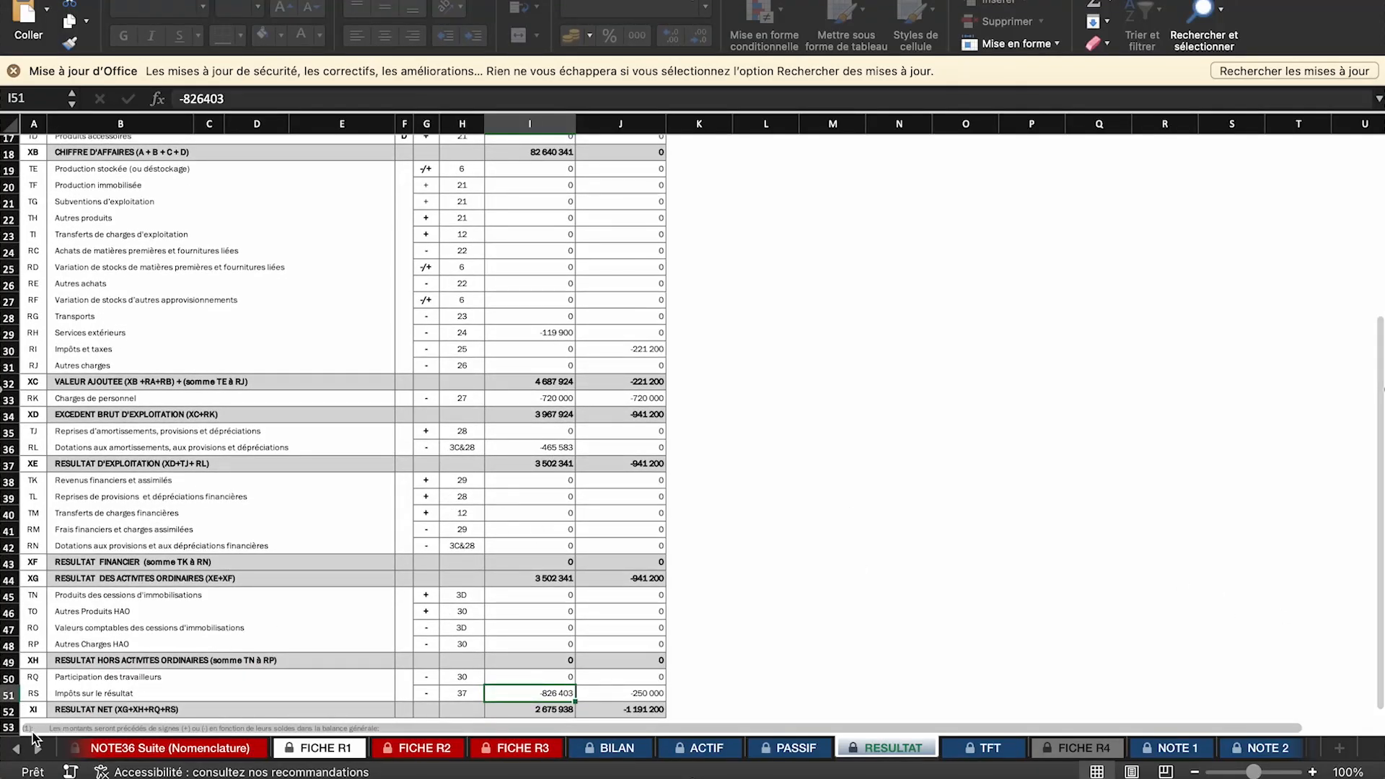
Step: Return to the workbook's Export XML sheet
click(16, 751)
click(15, 751)
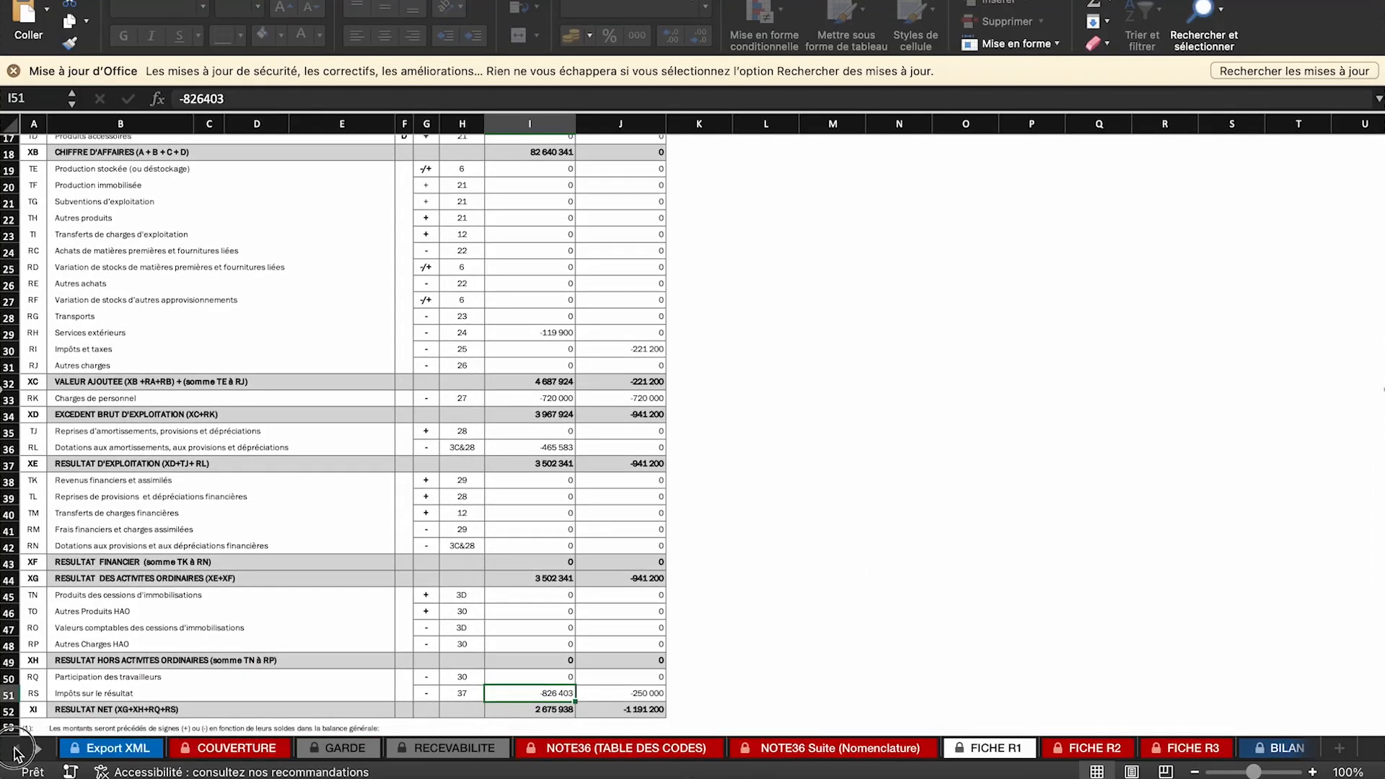
click(99, 750)
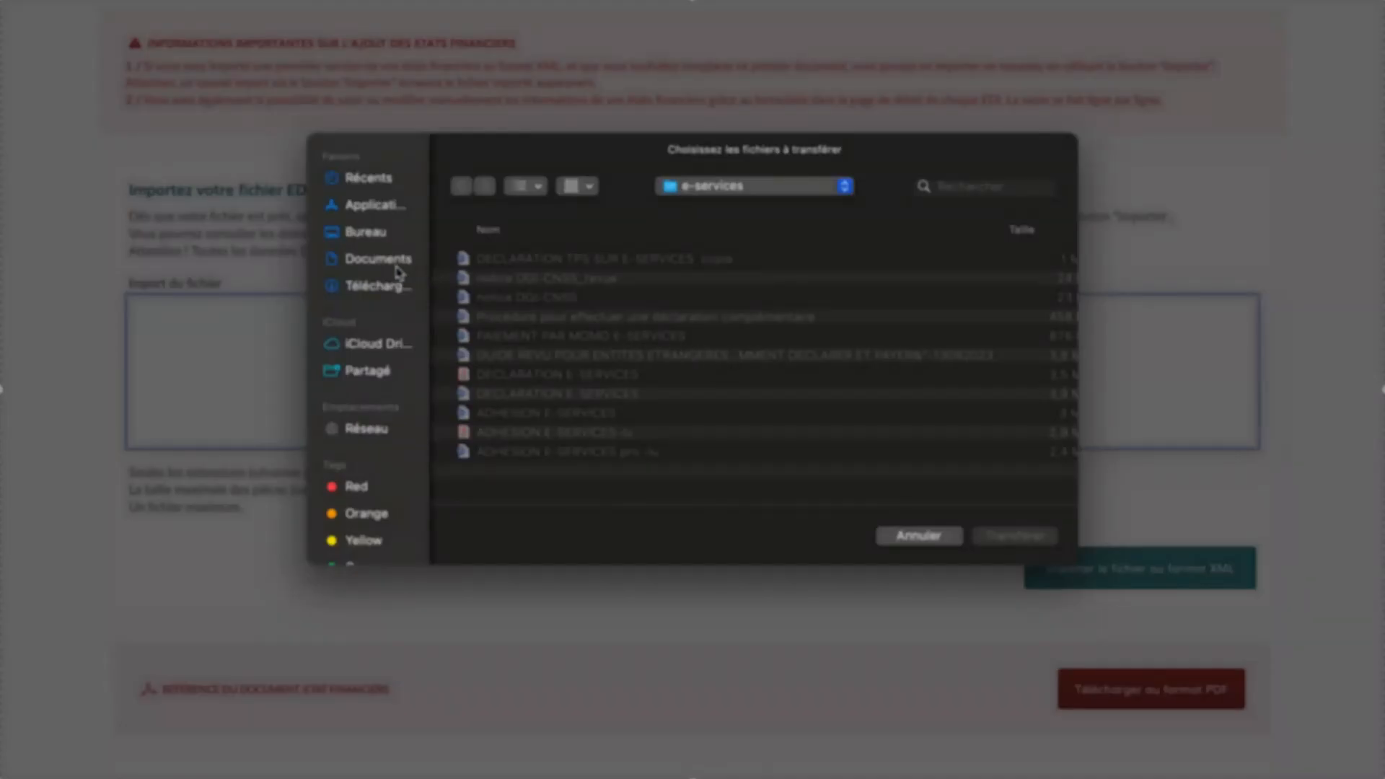
Step: Select the NO-LIASSE_NO XML file ending in 182521 from Téléchargements and import it into the financial statement
click(380, 289)
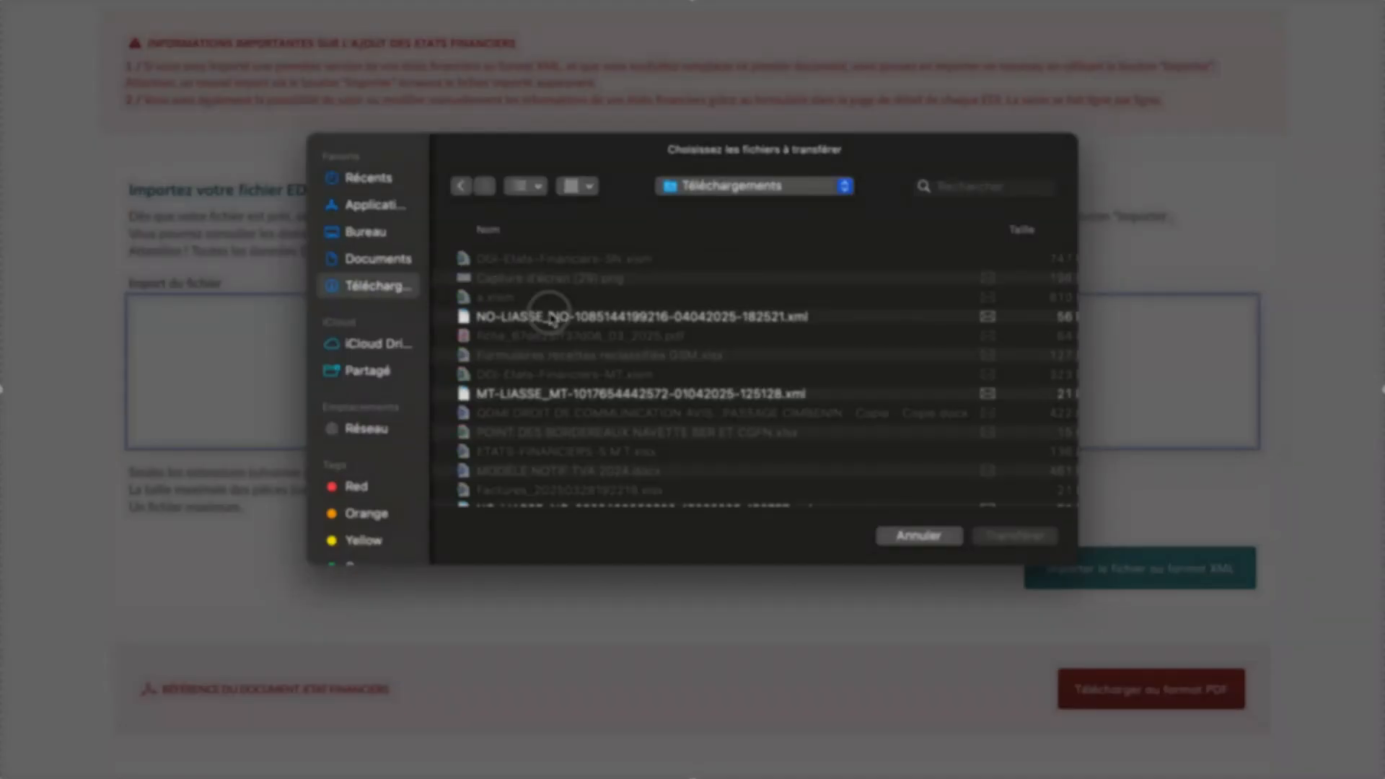
click(552, 318)
click(1016, 535)
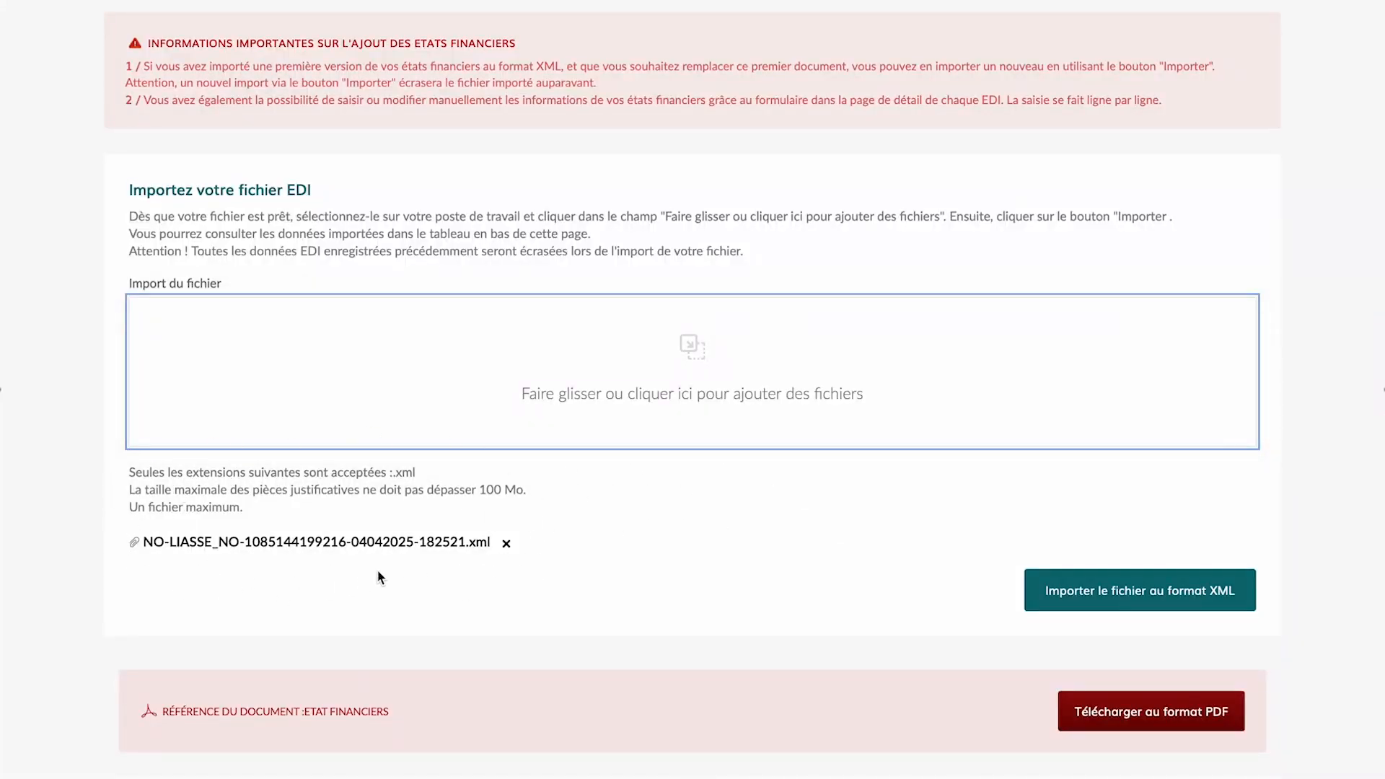
scroll(726, 410, down, 1)
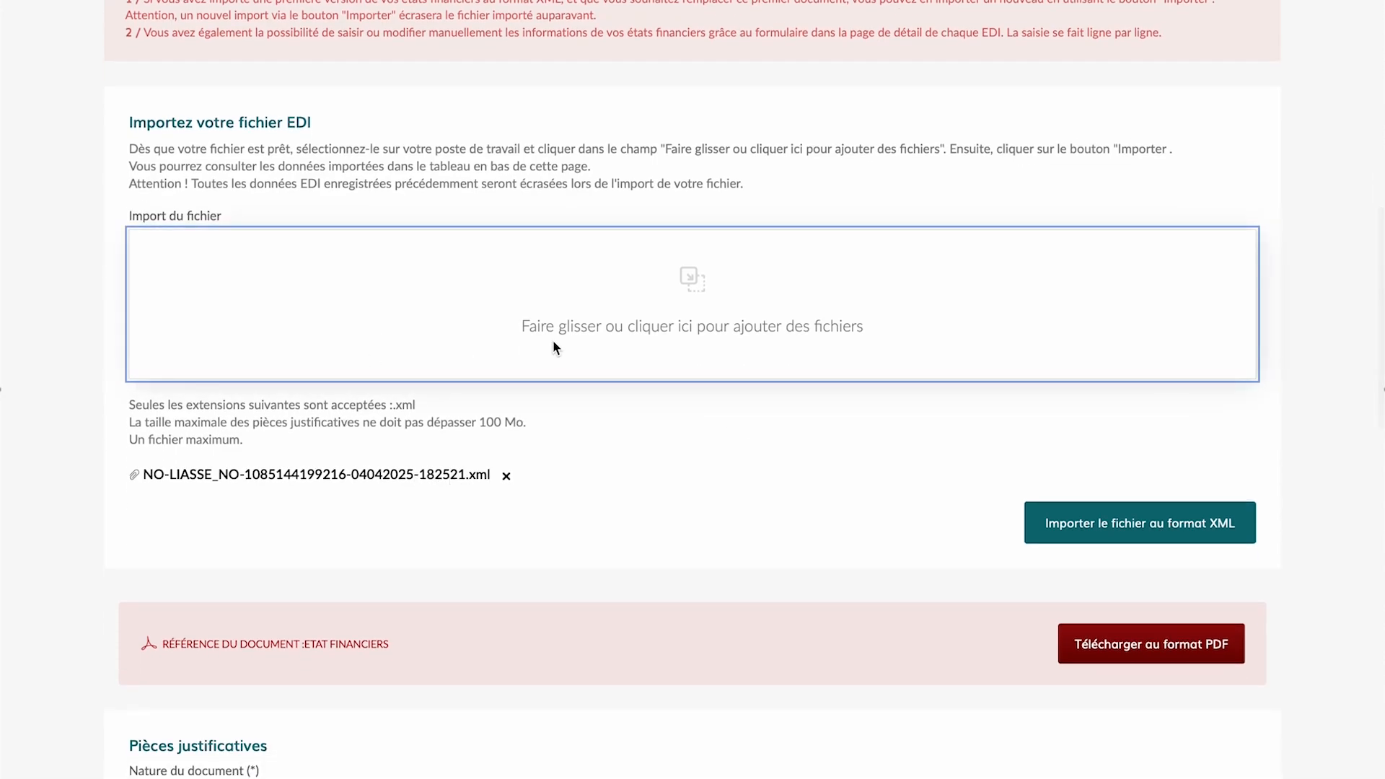
click(1083, 533)
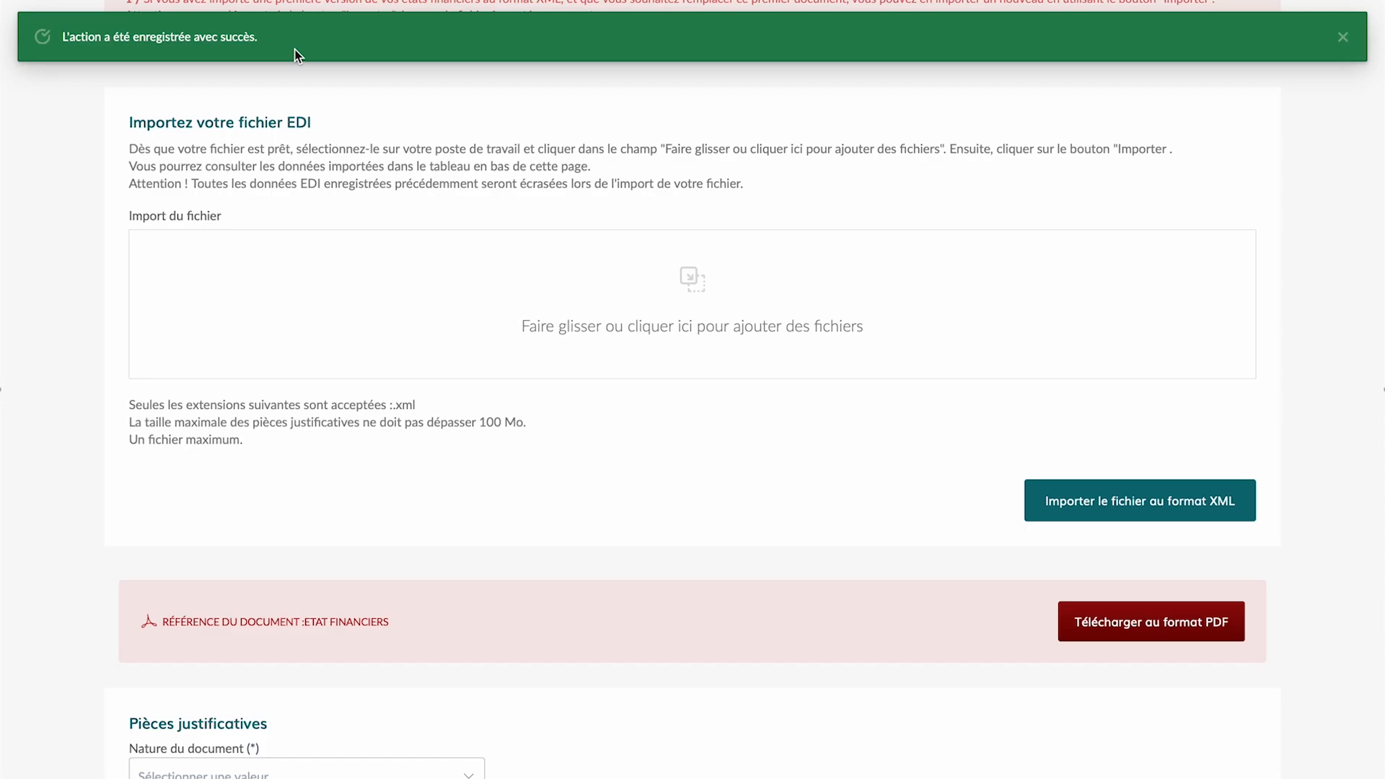
Step: Examine the imported BILAN ACTIF data in the detail of NO_ACTIF from the EDI list, and return to the statement's page
scroll(572, 440, down, 13)
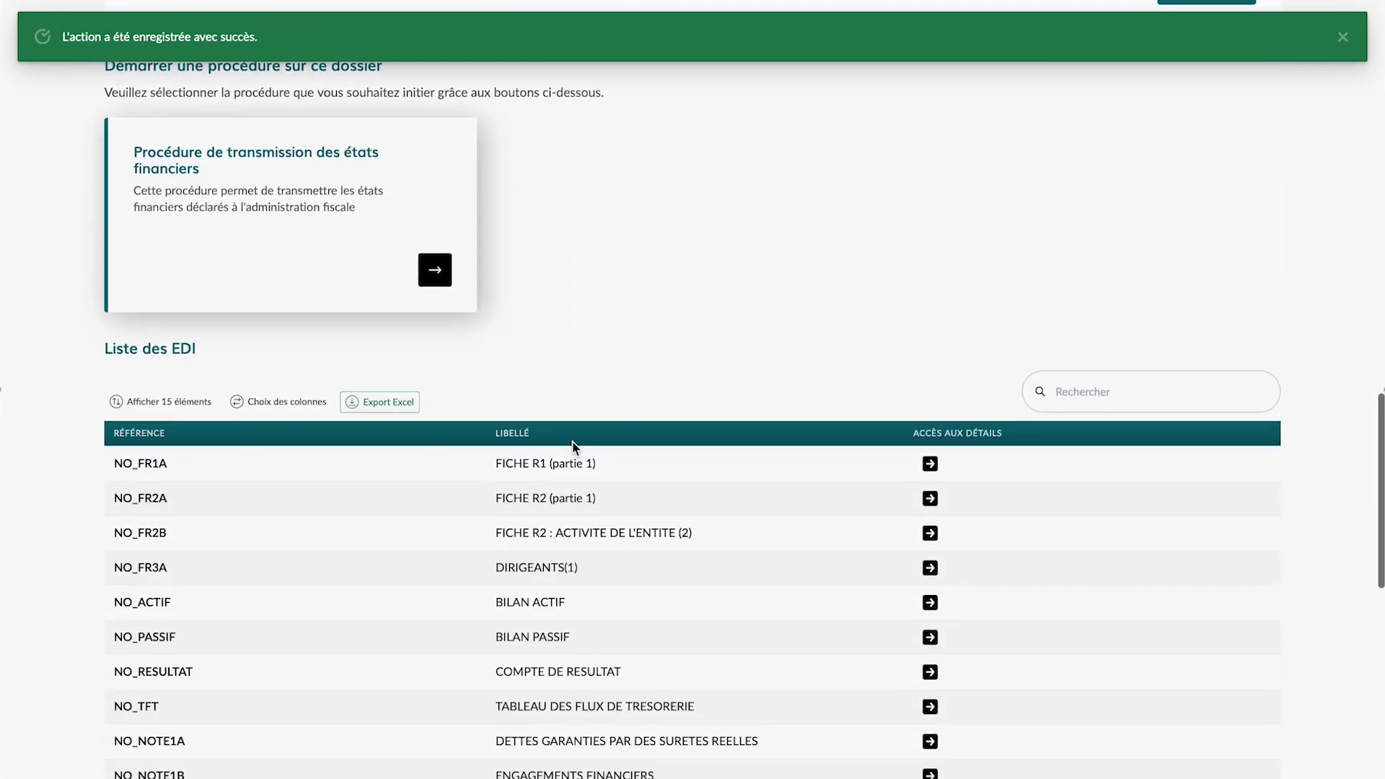
scroll(572, 440, down, 2)
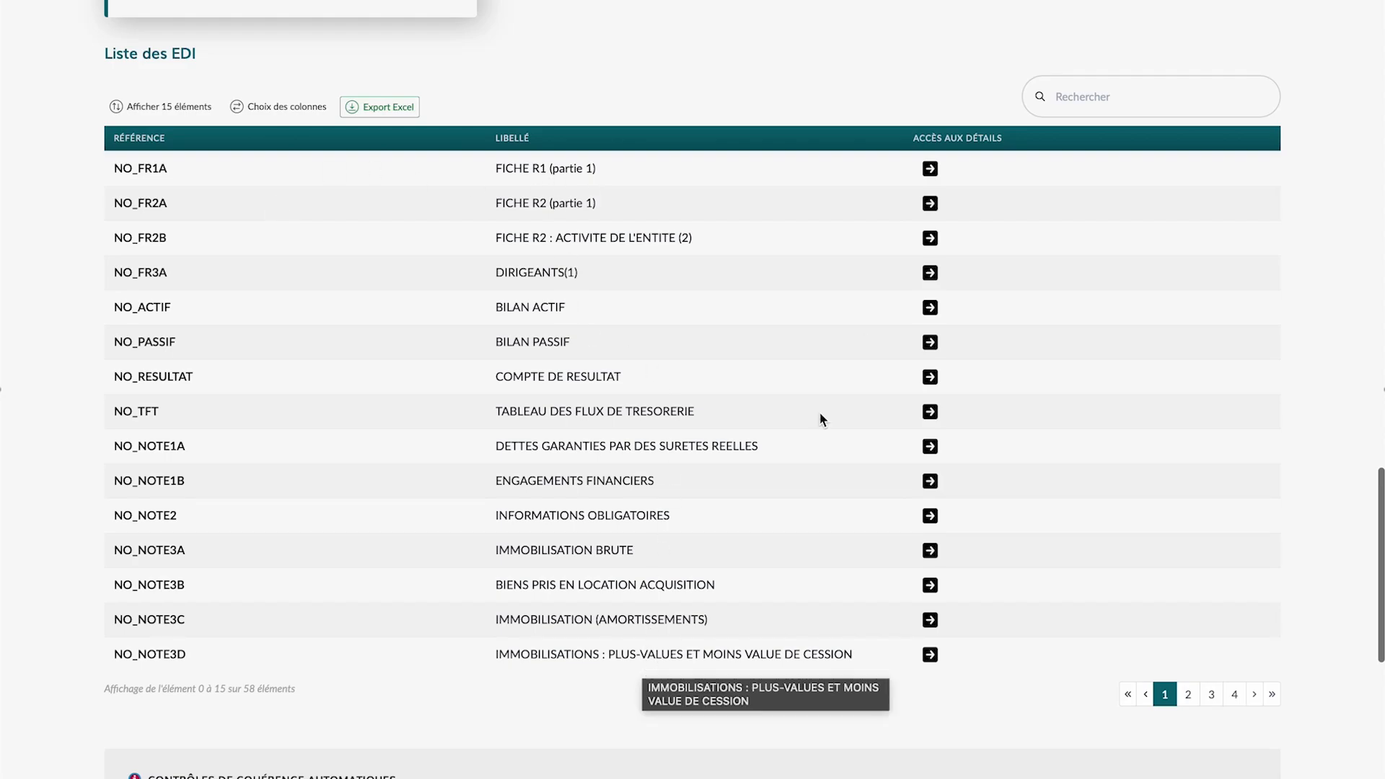
click(930, 307)
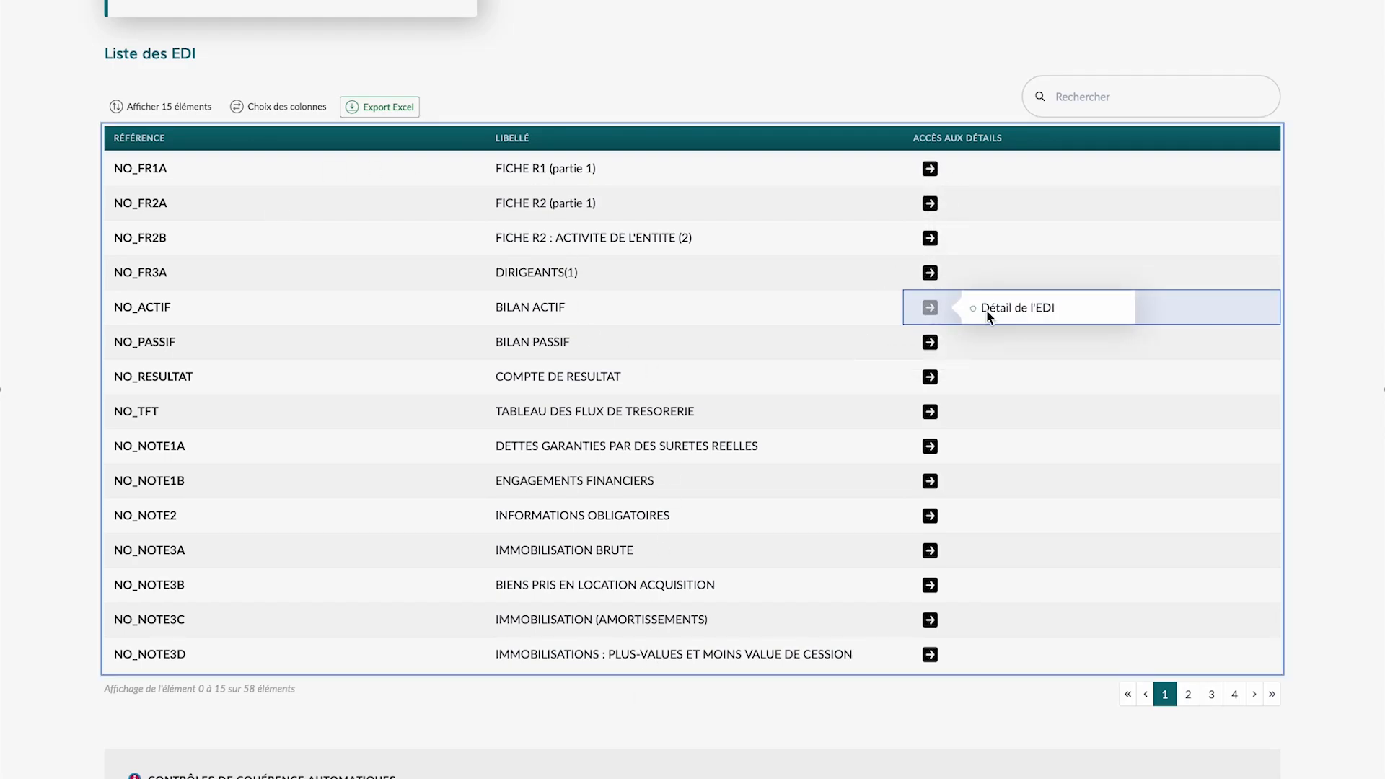
scroll(749, 447, down, 12)
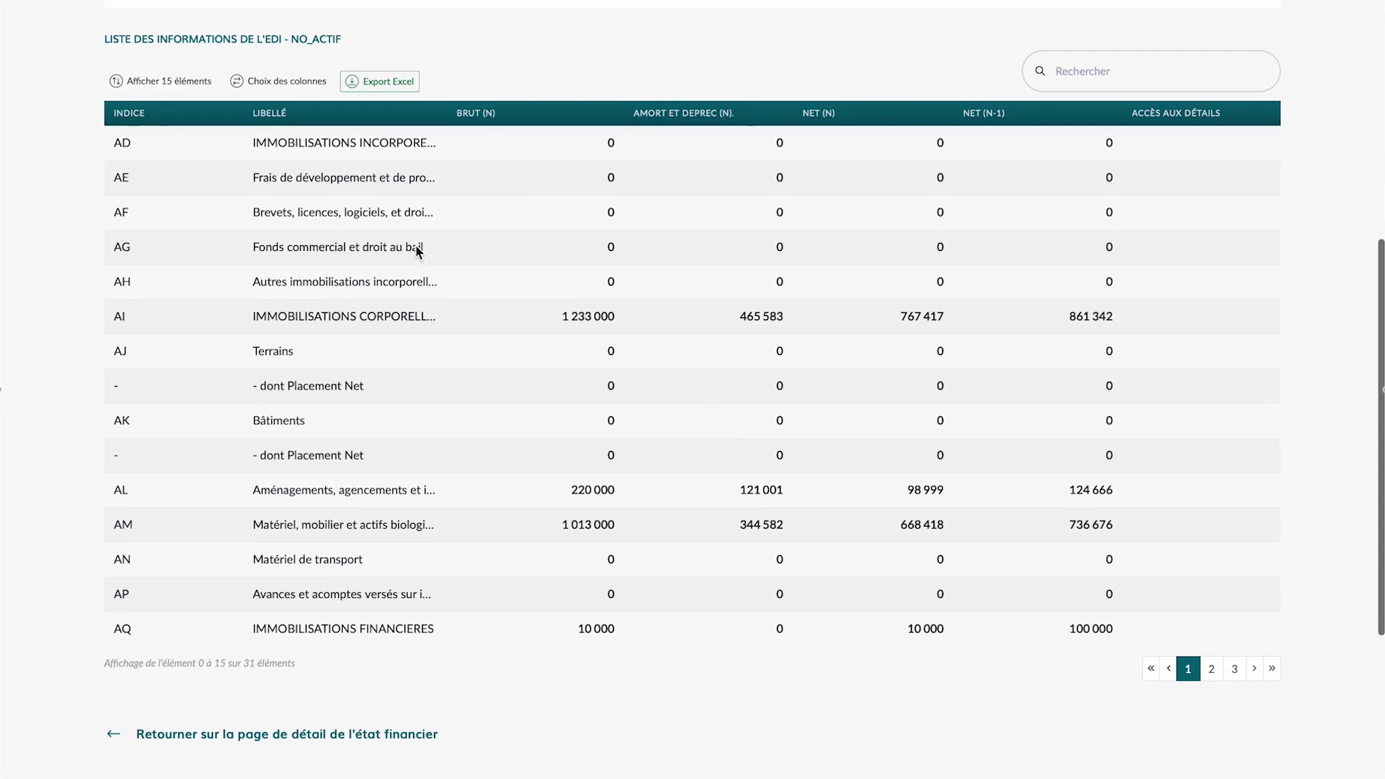
scroll(438, 349, left, 10)
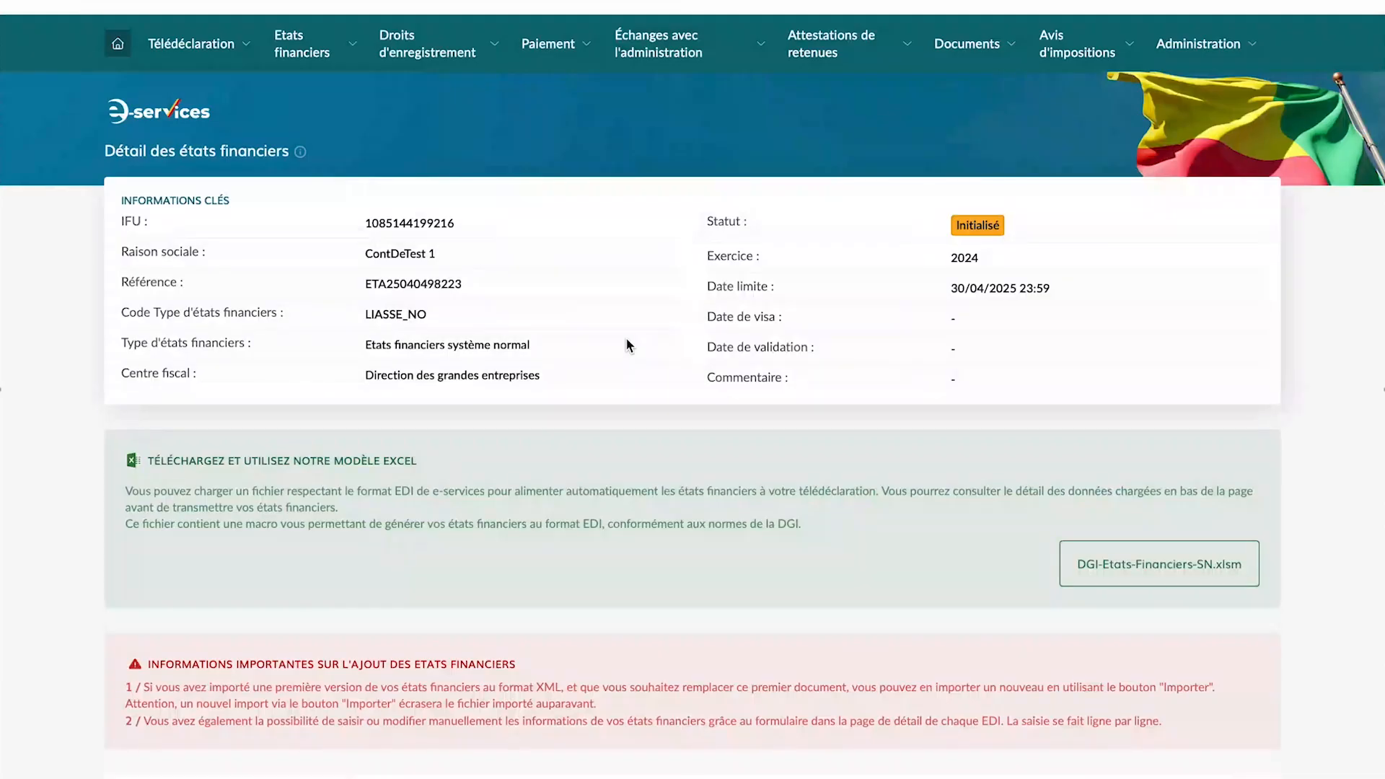
Step: Run the automatic coherence checks on the imported data and export the list of failed checks to Excel
scroll(626, 339, down, 20)
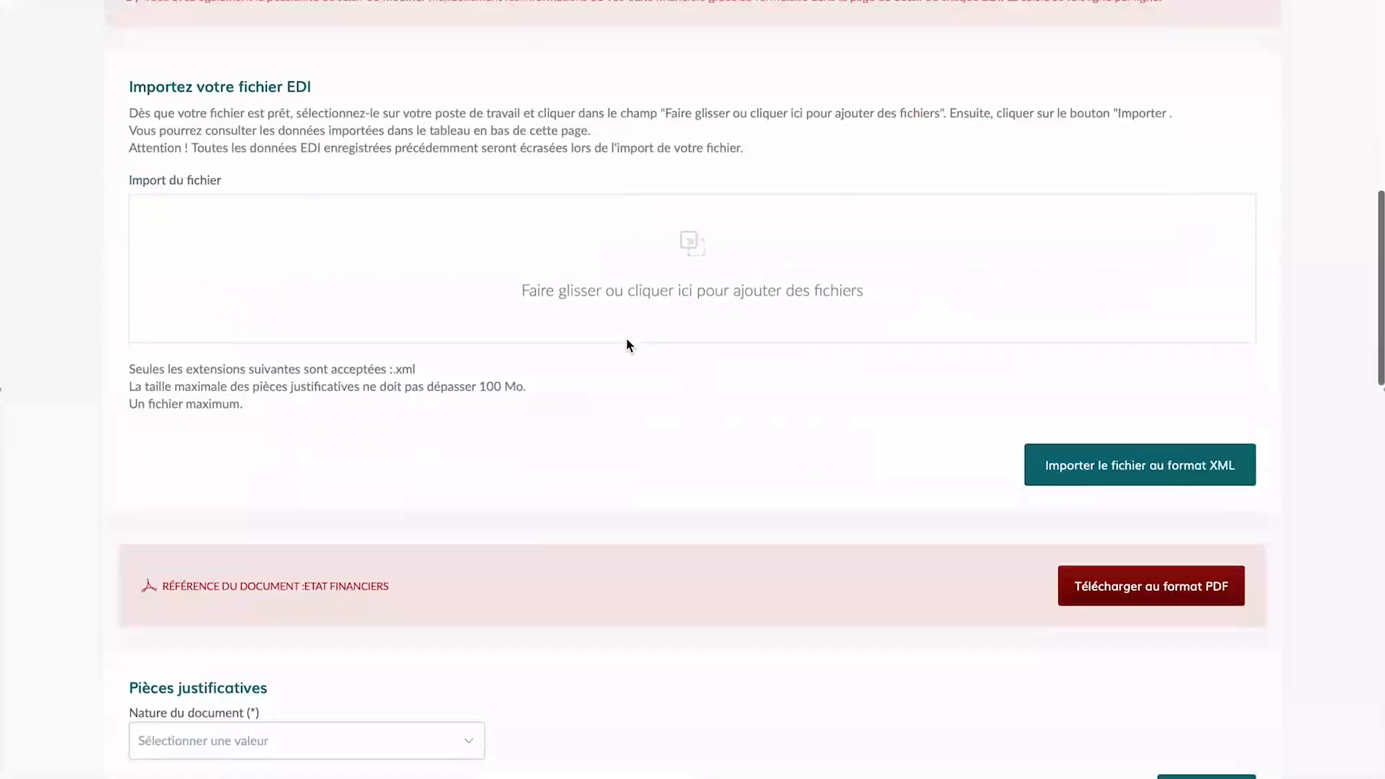
scroll(625, 339, down, 3)
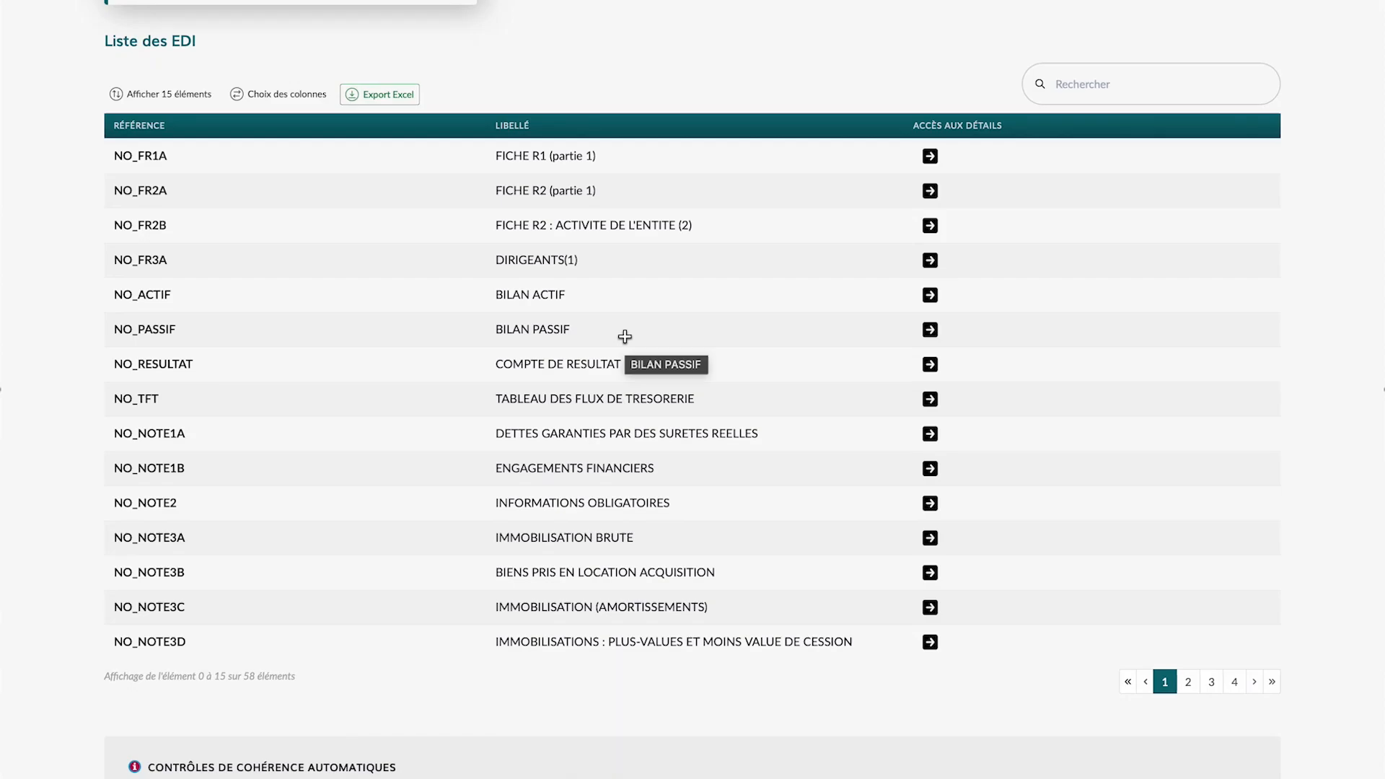
scroll(625, 337, down, 6)
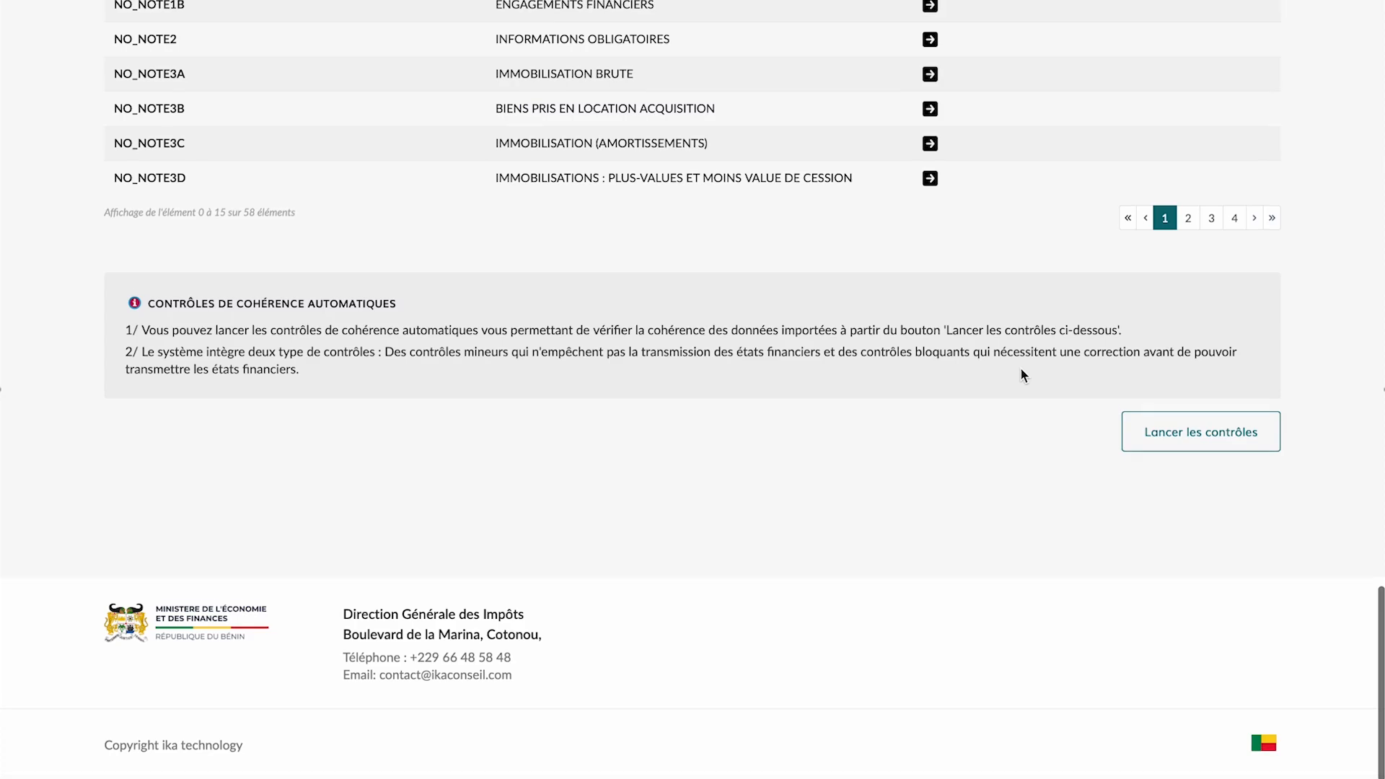
click(1203, 436)
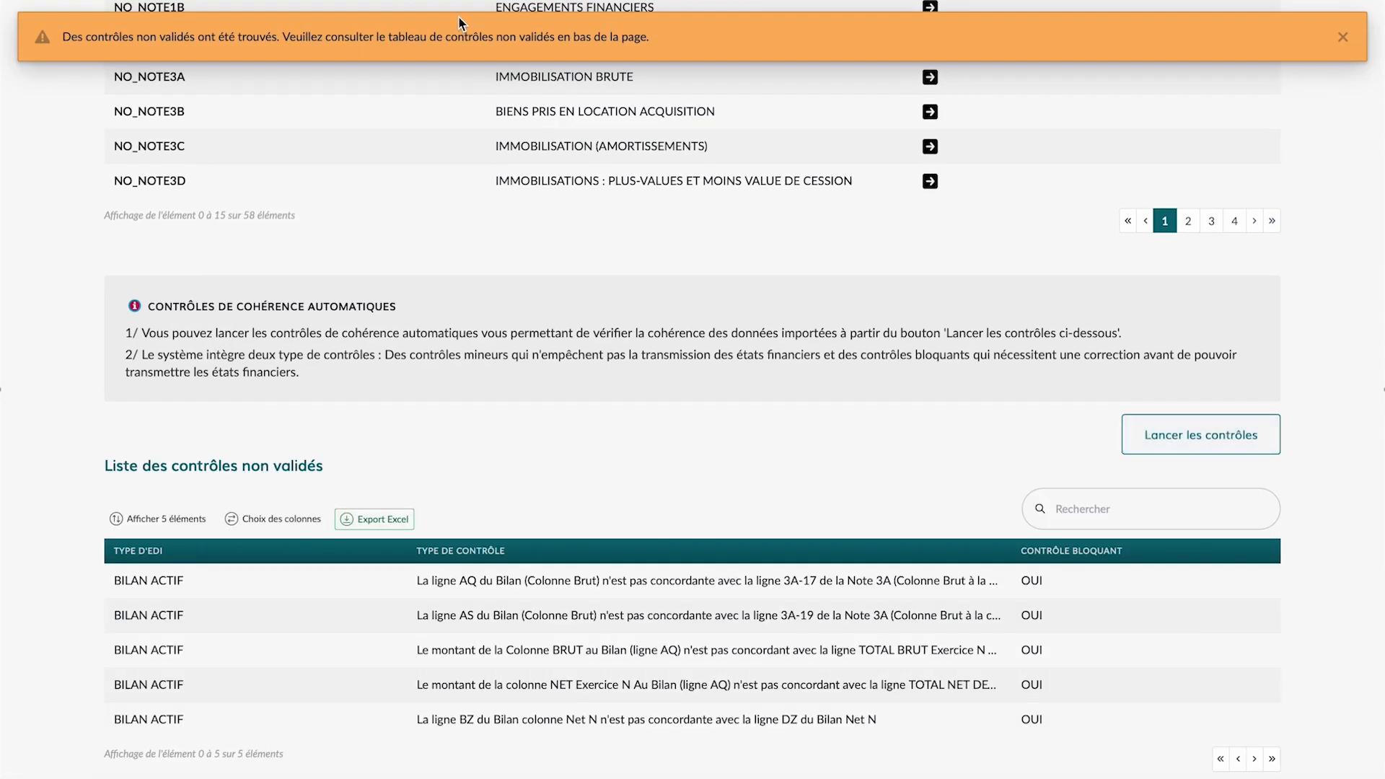
scroll(609, 517, down, 2)
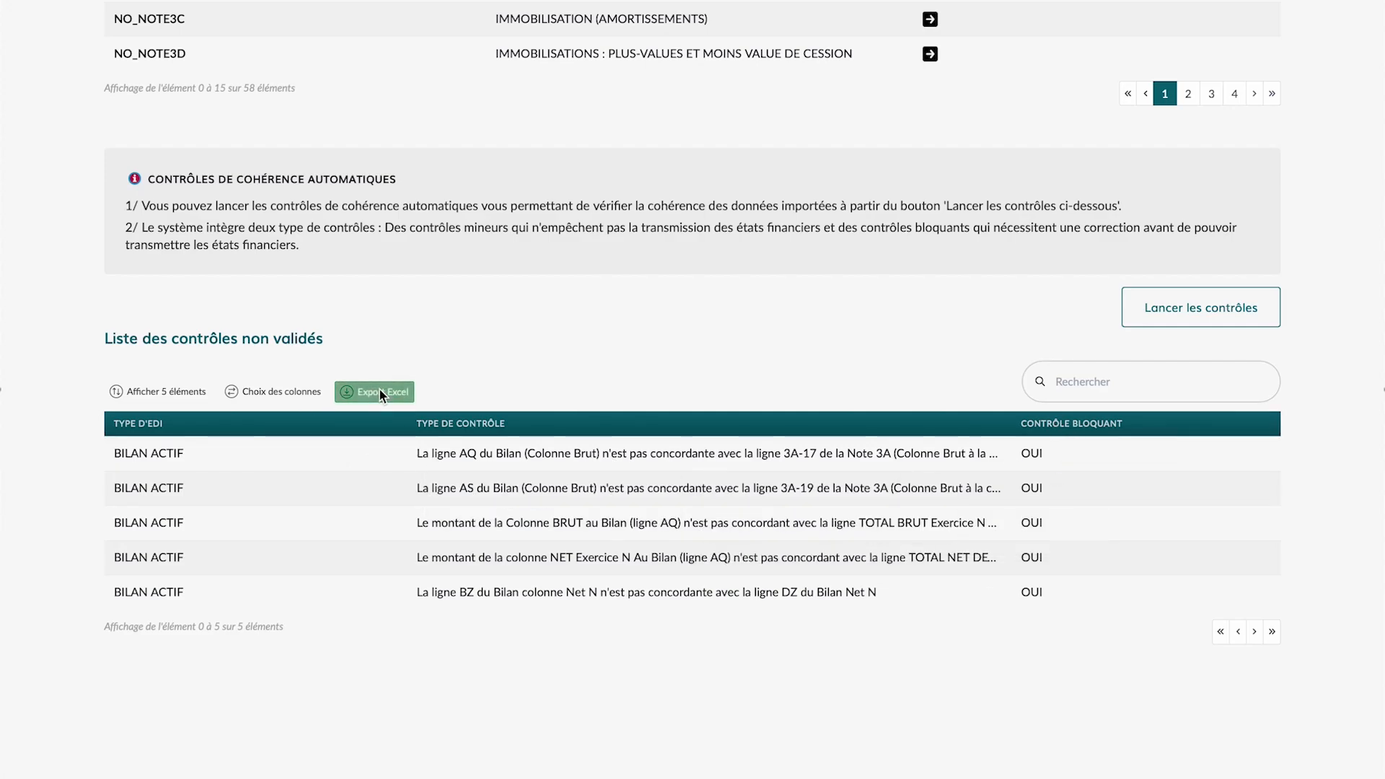
click(367, 442)
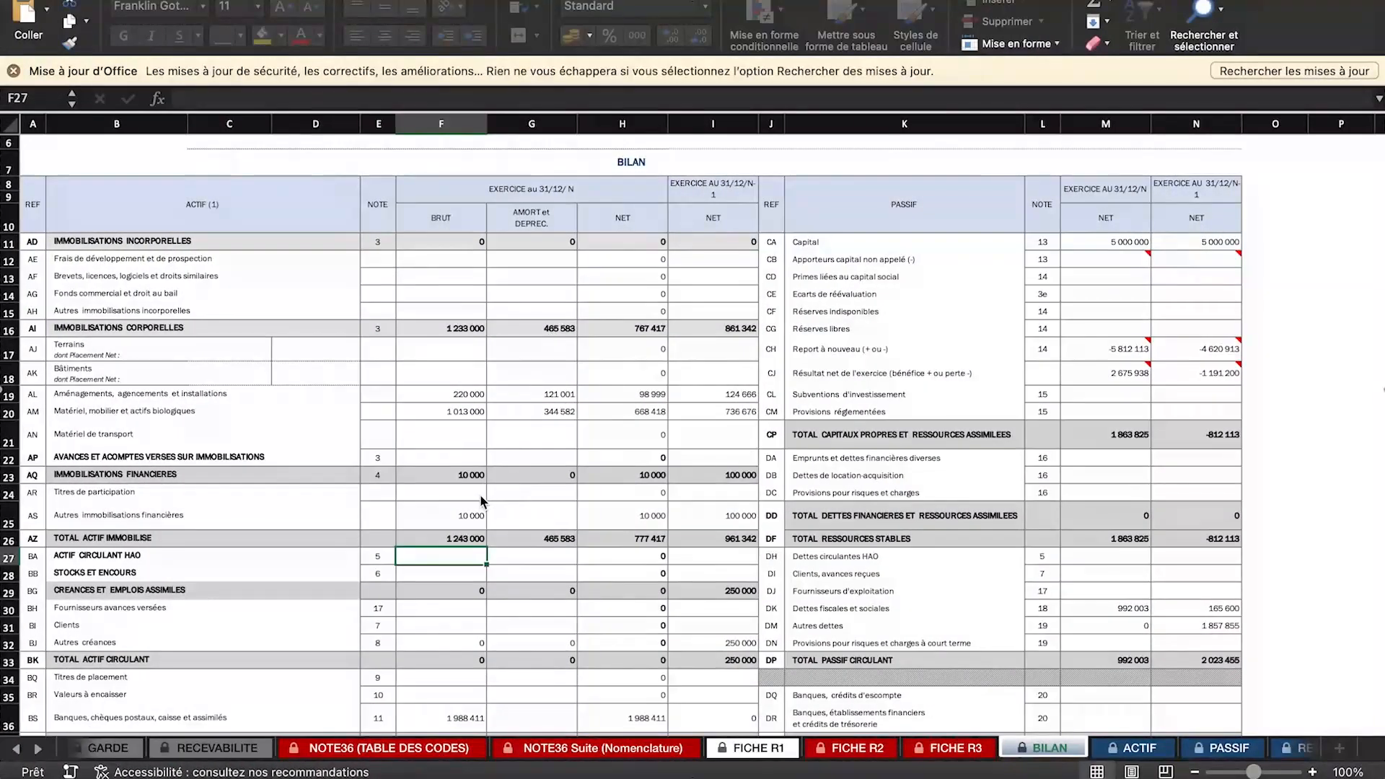
Step: Set the gross amount of Autres immobilisations financières (BILAN cell F25) to 100000 and generate the XML file again
click(469, 511)
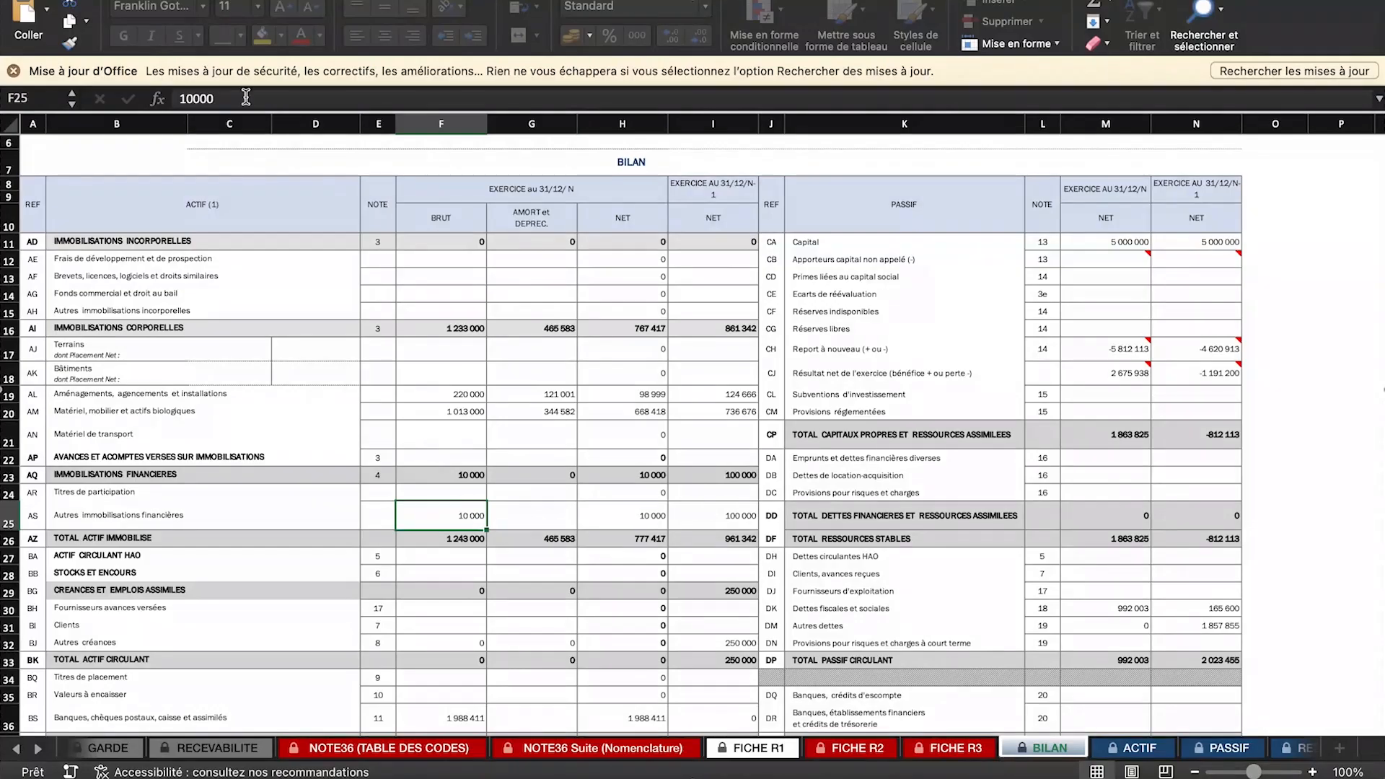
click(226, 103)
text(0)
click(119, 749)
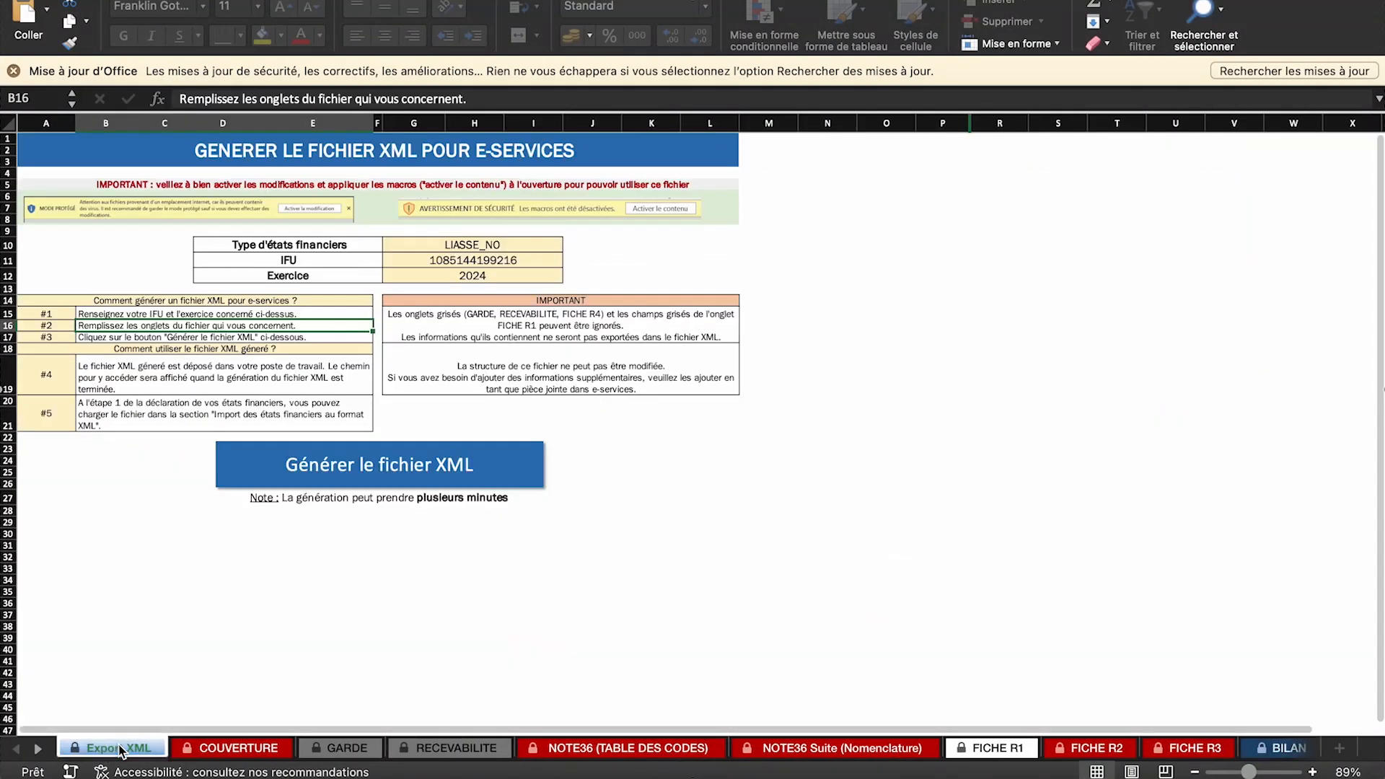
click(342, 476)
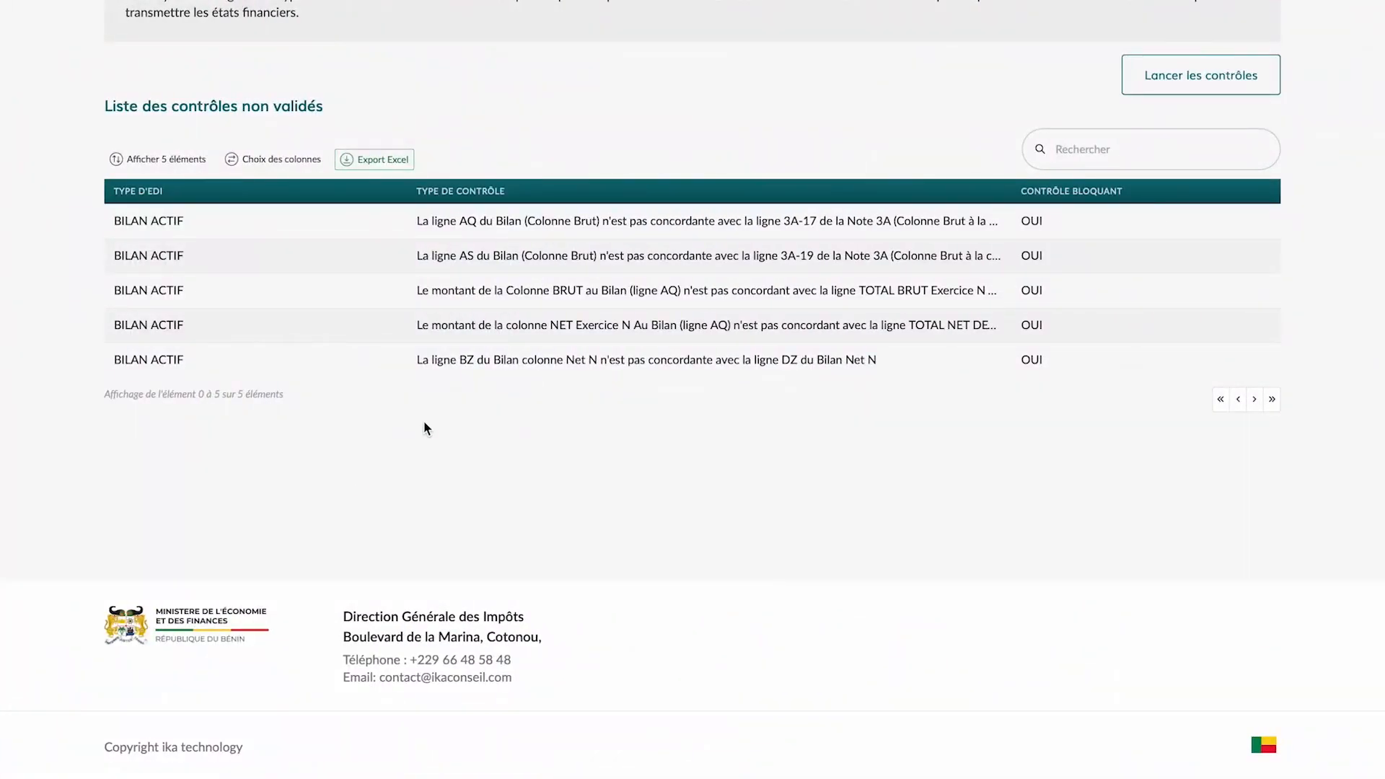
Step: Attach the NO-LIASSE_NO XML file ending in 190030 from Téléchargements to the EDI import area
scroll(614, 336, up, 20)
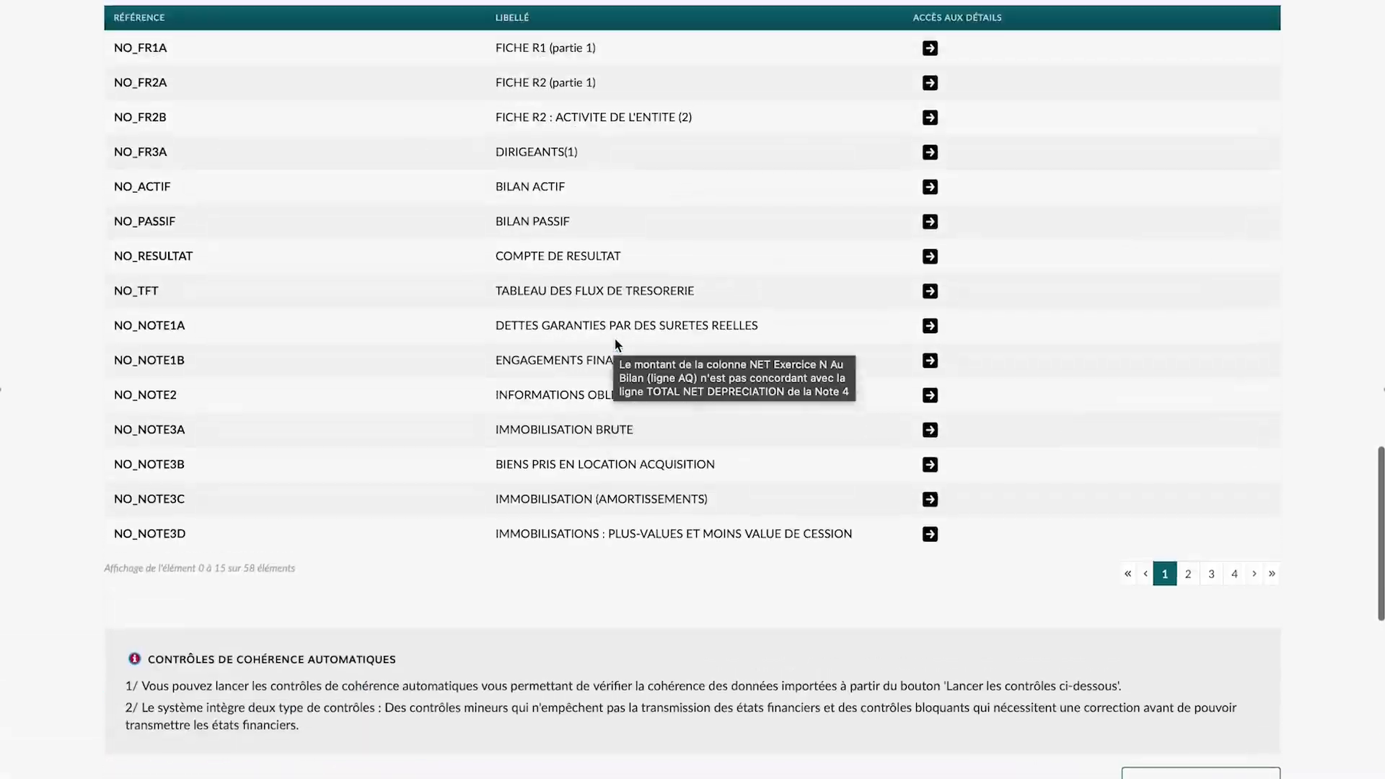
scroll(615, 344, up, 2)
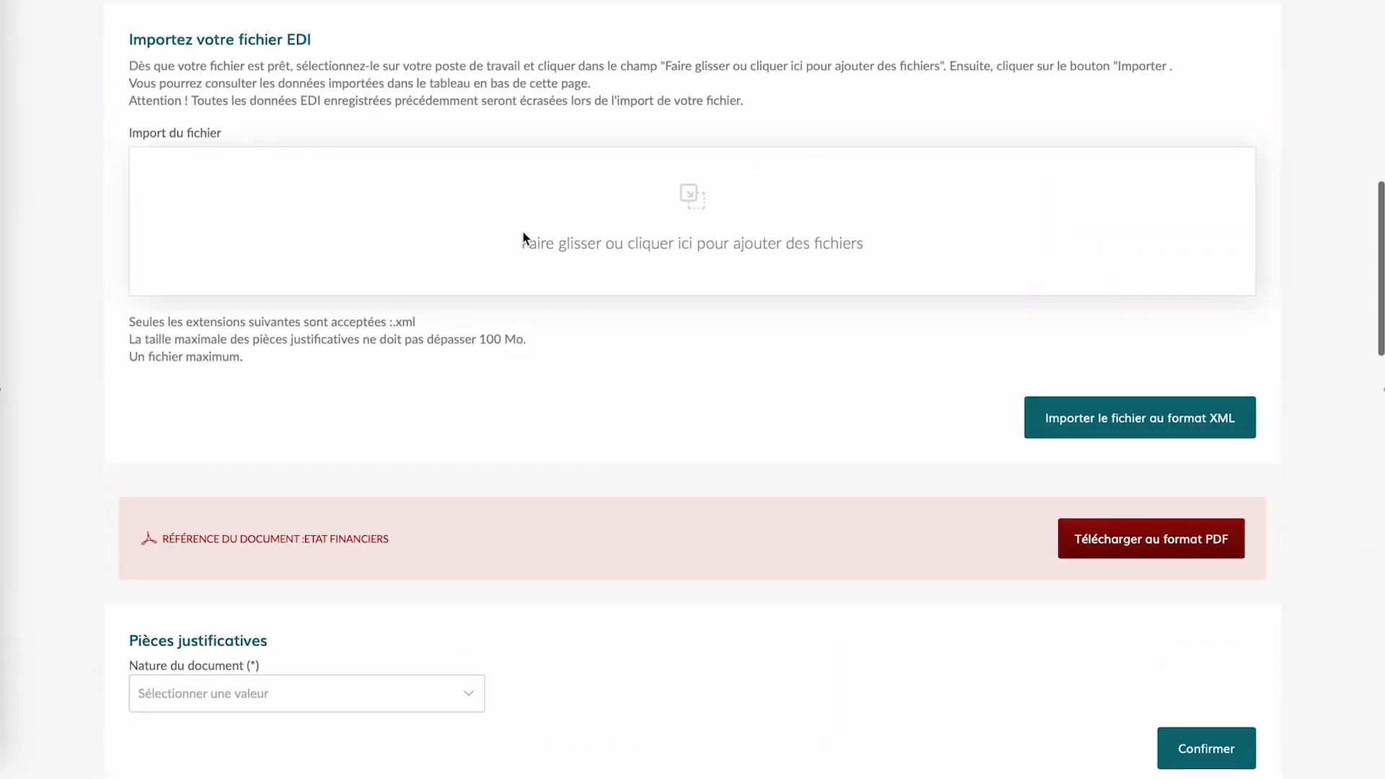
click(526, 241)
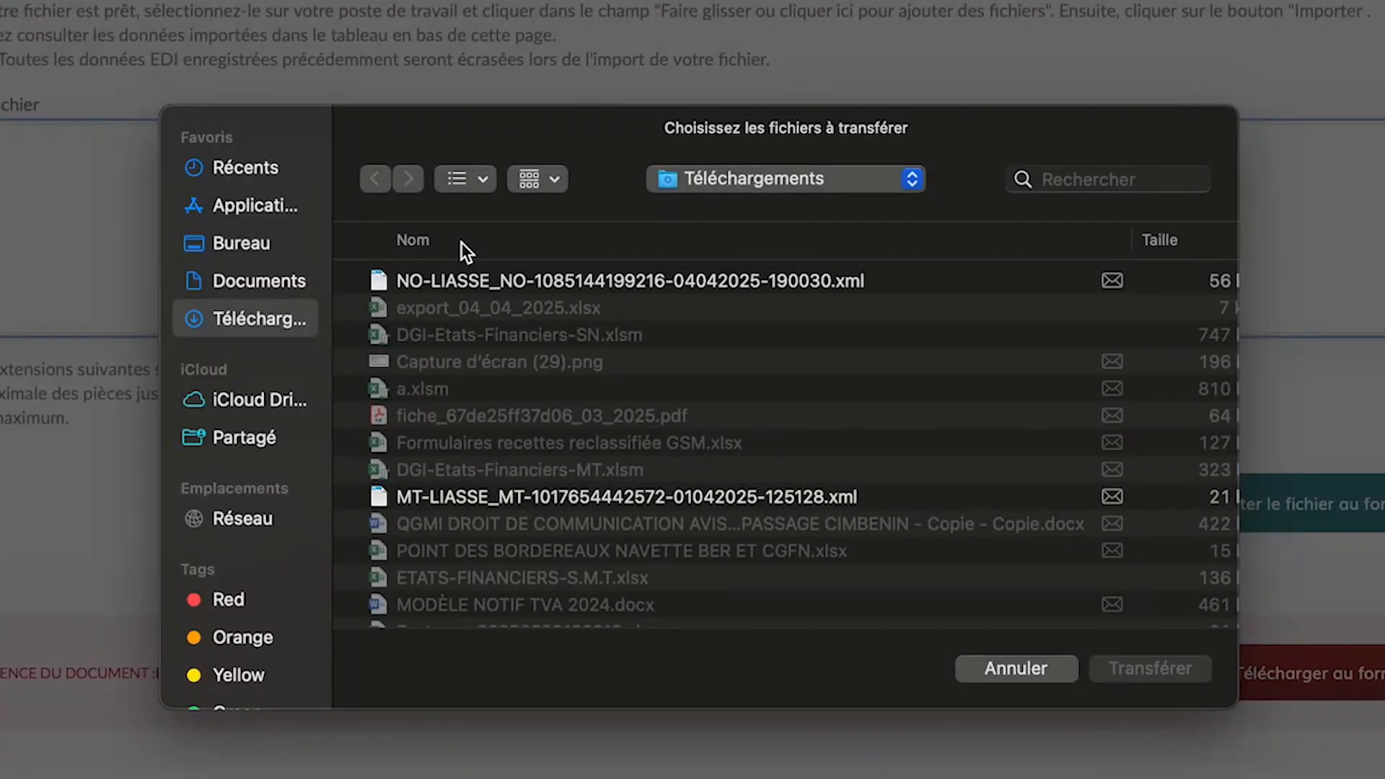
click(526, 279)
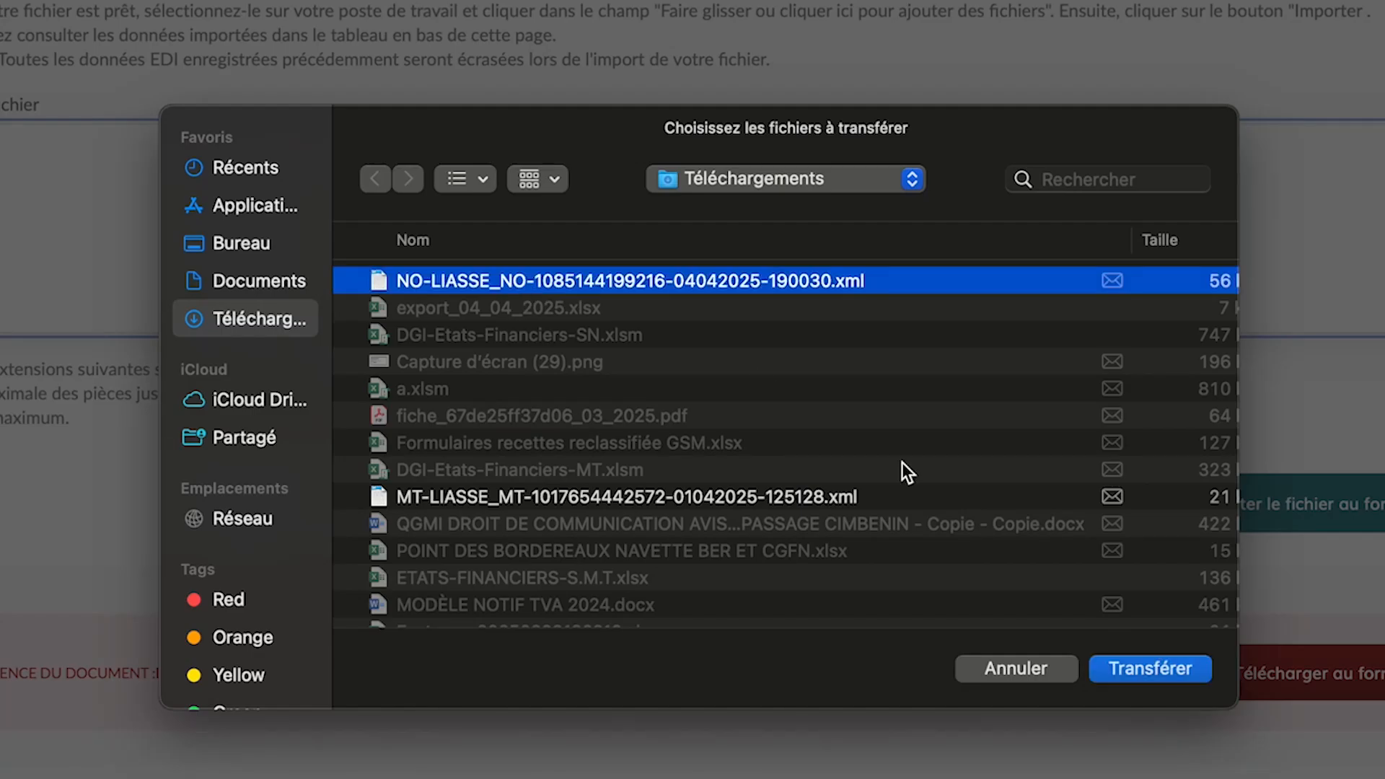
click(1133, 666)
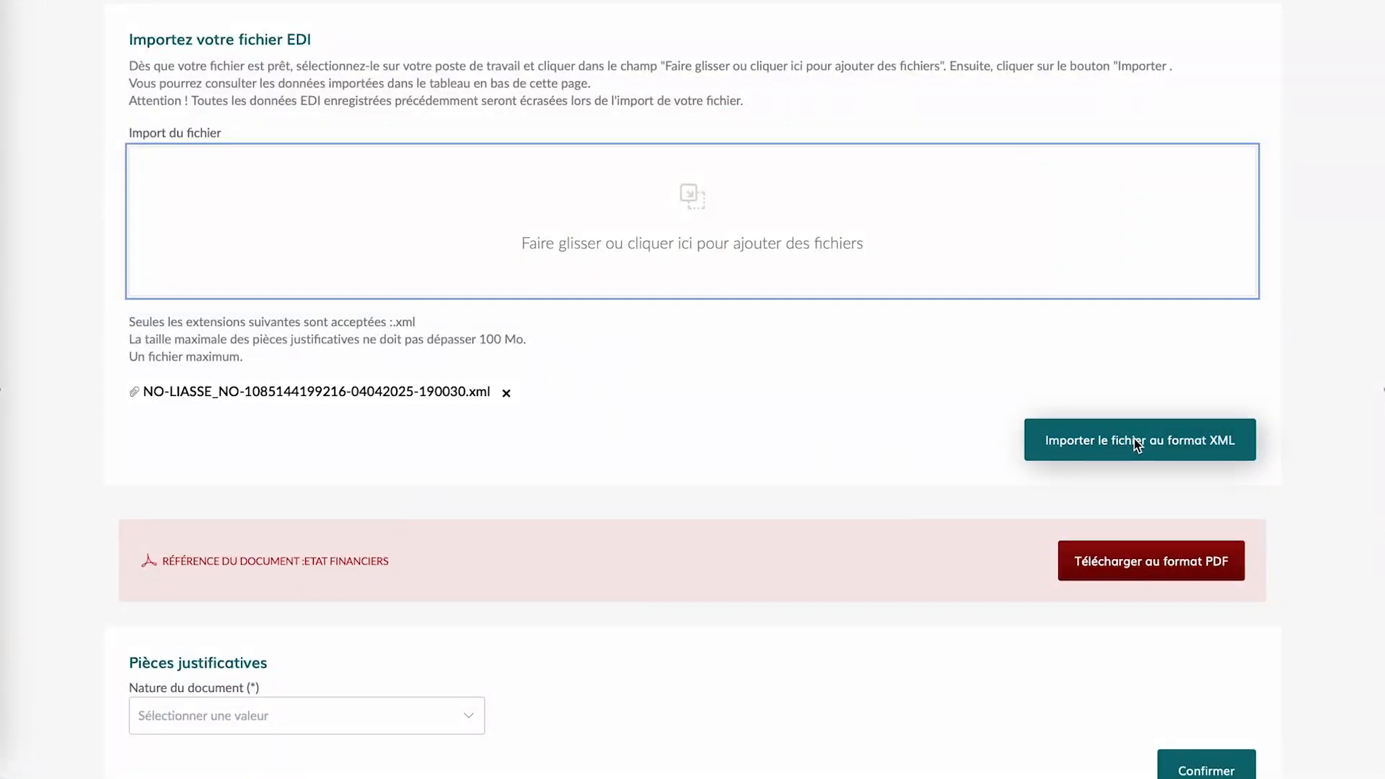
Step: Import the attached XML file into the financial statements and run the automatic coherence checks on the imported data
click(1135, 439)
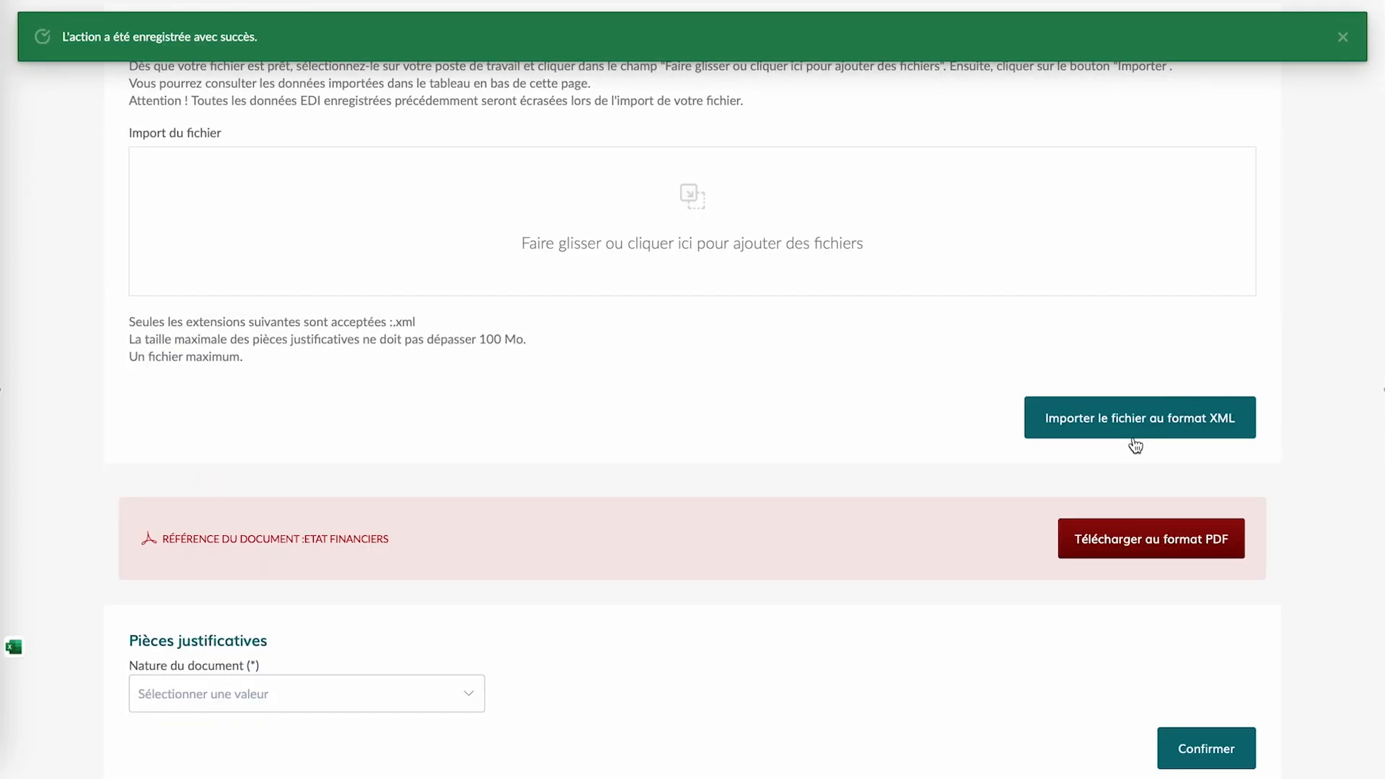
scroll(774, 250, down, 15)
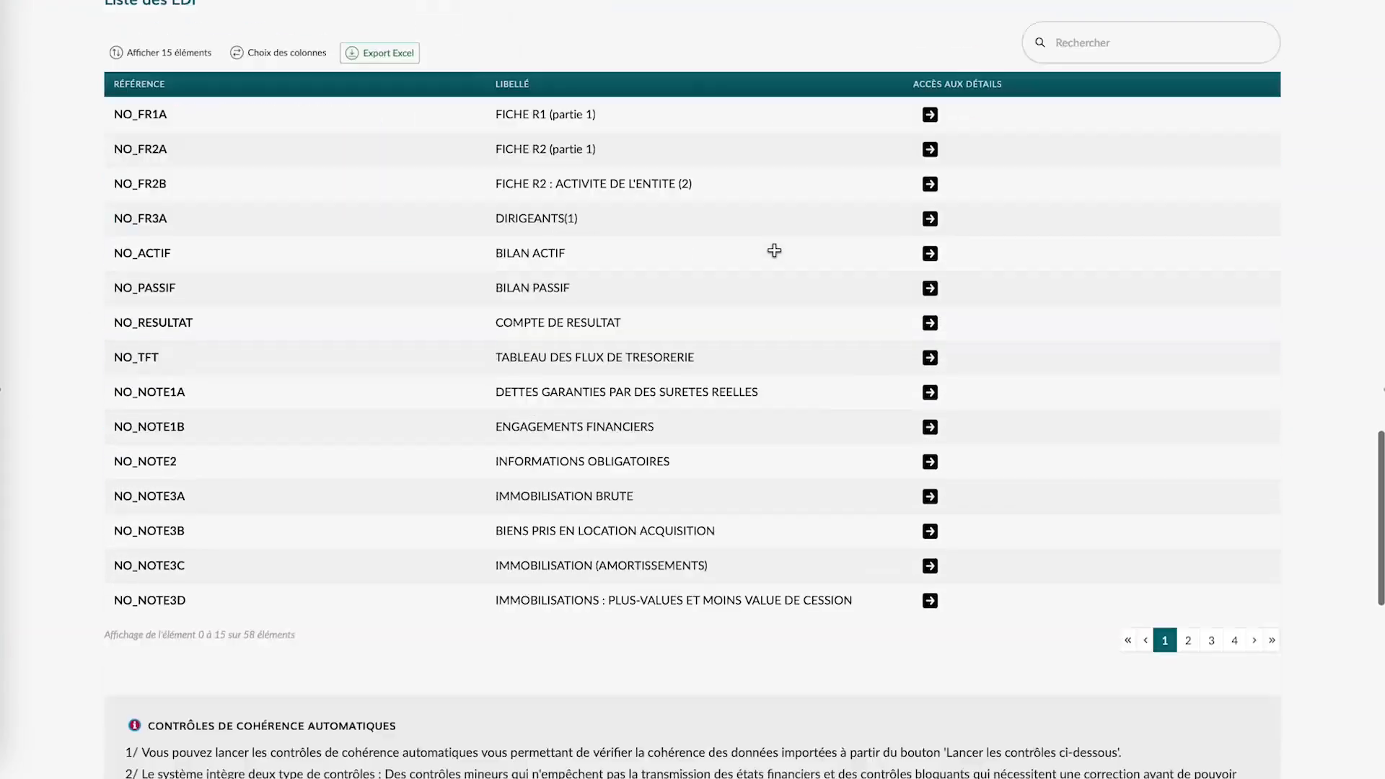
scroll(773, 250, down, 8)
click(1169, 233)
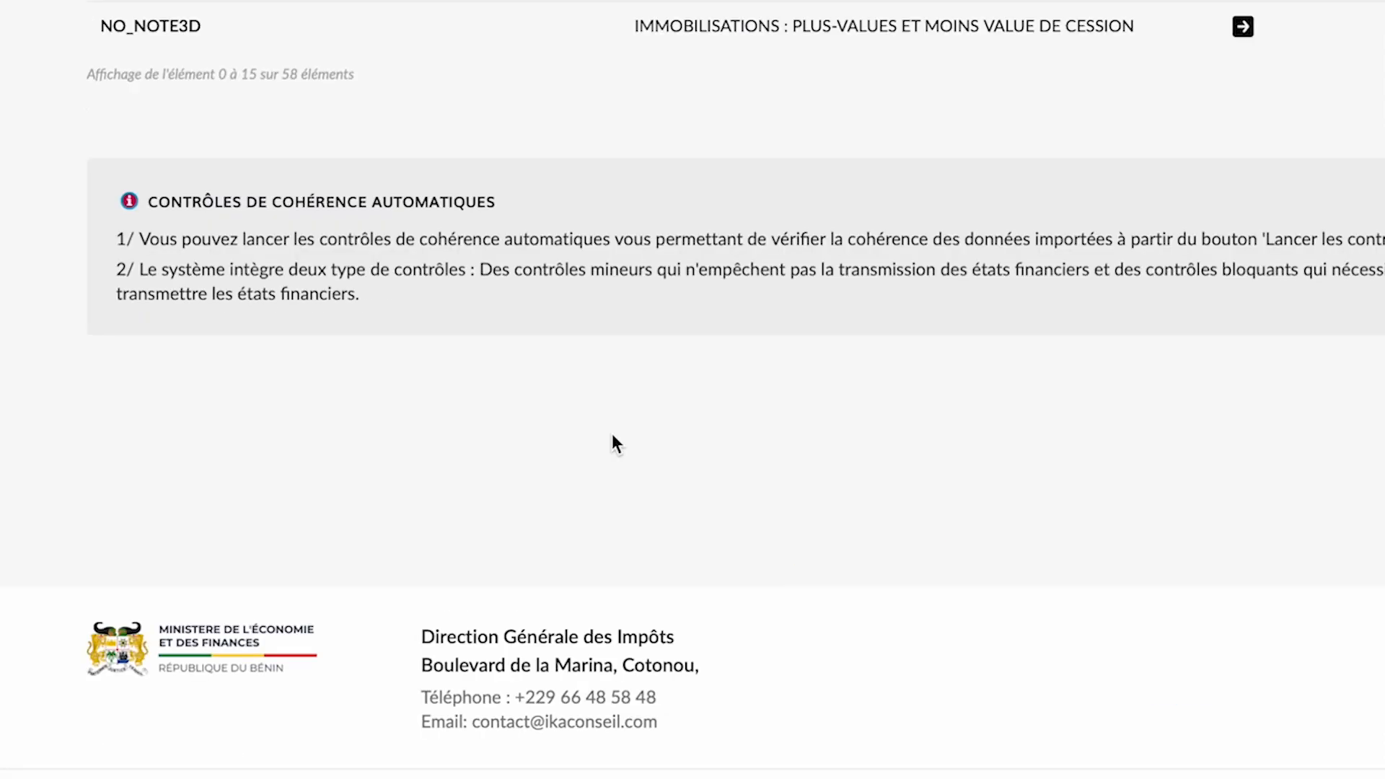
Step: Start the procedure for transmitting the financial statements (Procédure de transmission des états financiers) on this dossier
scroll(968, 323, up, 15)
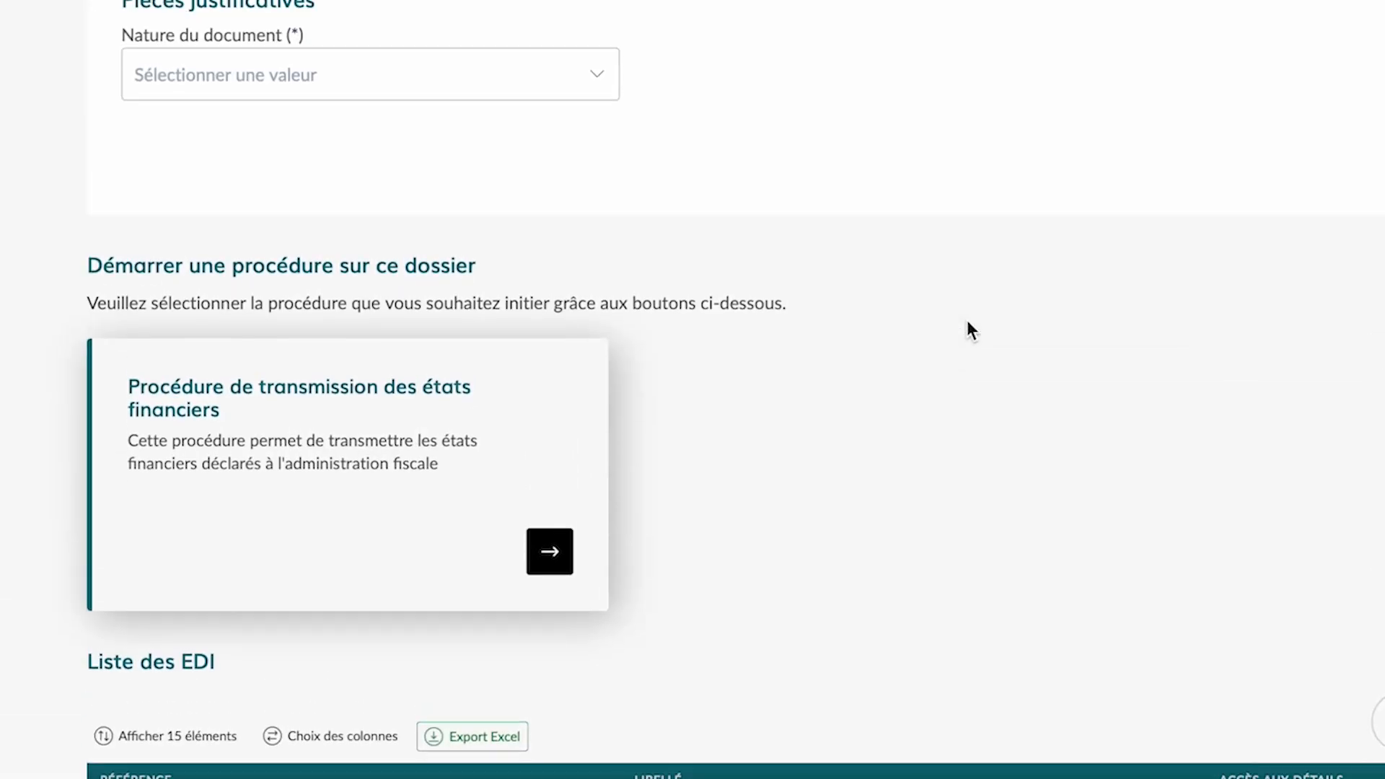
scroll(968, 330, down, 9)
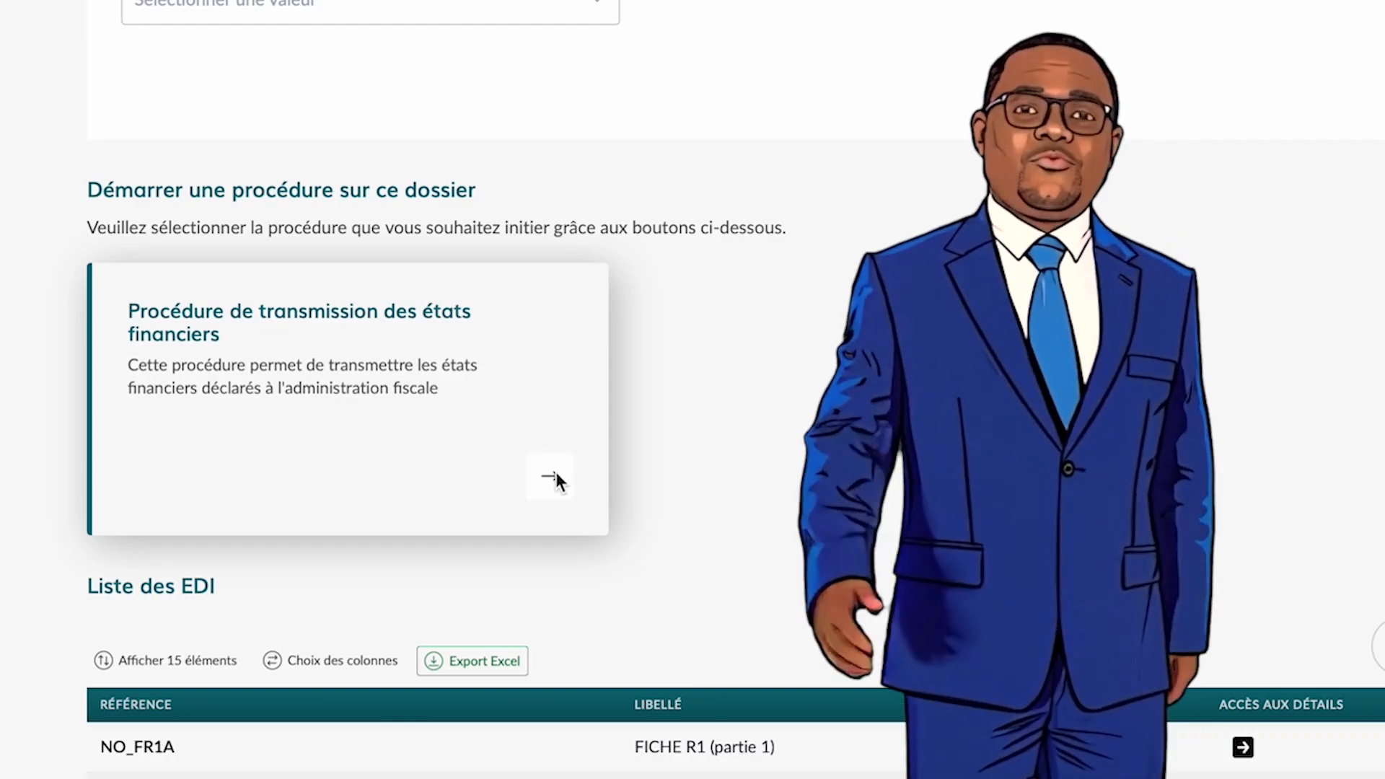
click(549, 477)
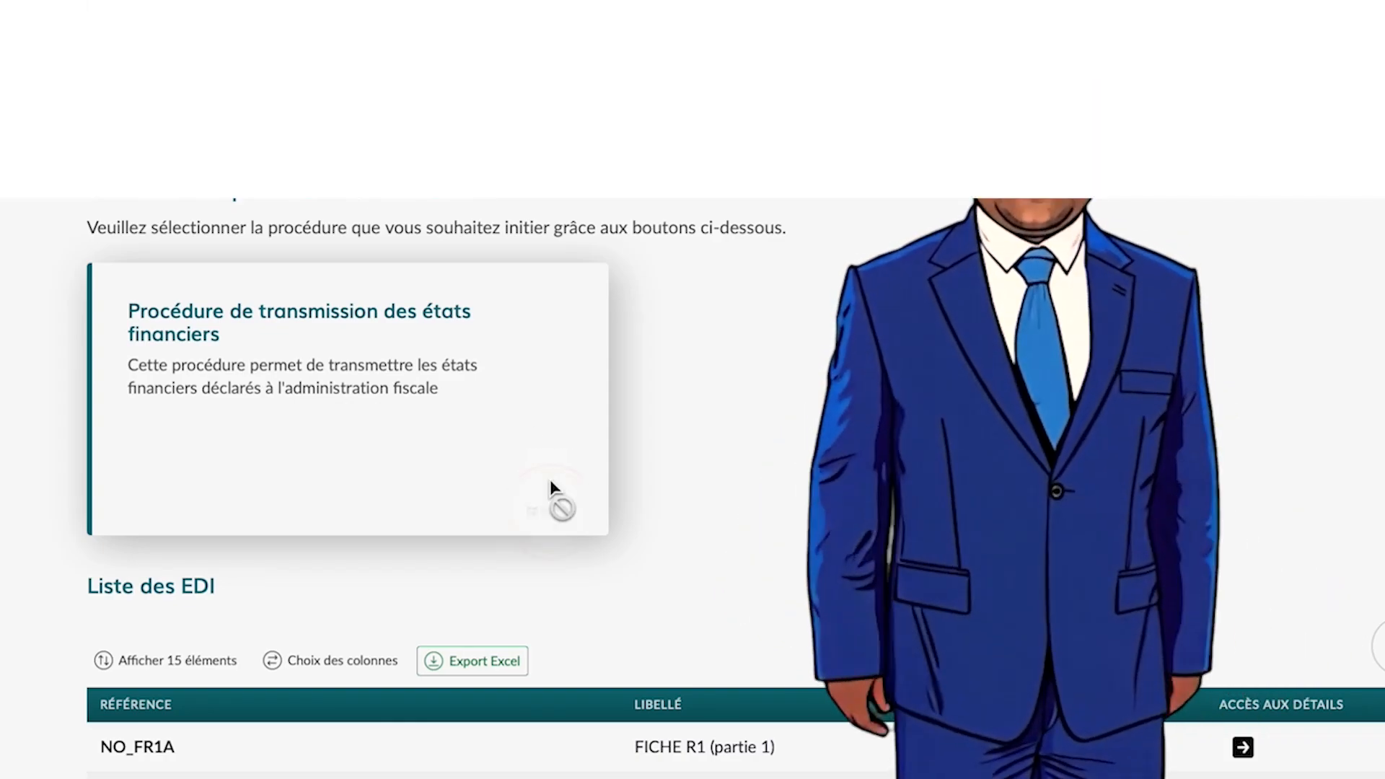